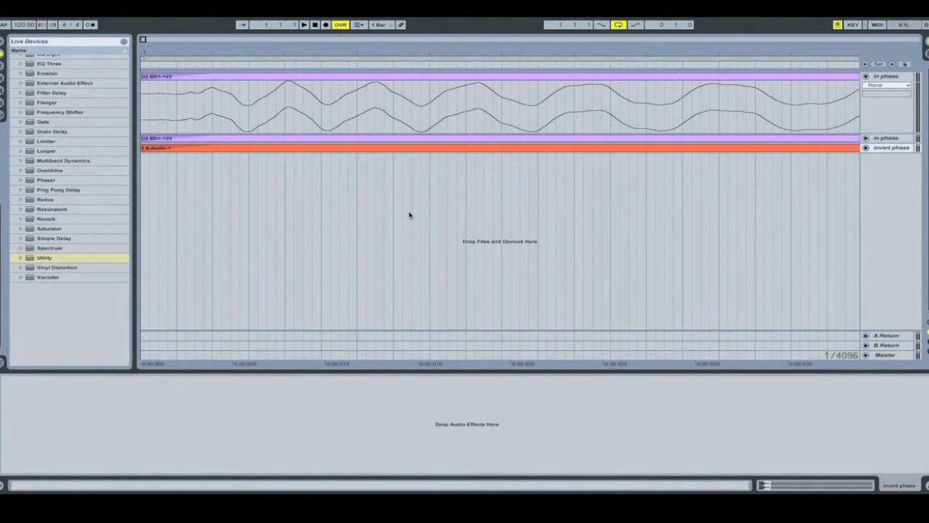
Step: Play the arrangement and zoom in on the kick waveforms
left_click(321, 56)
left_click_drag(321, 56, 321, 123)
key("space")
key("plus")
key("plus")
key("plus")
key("plus")
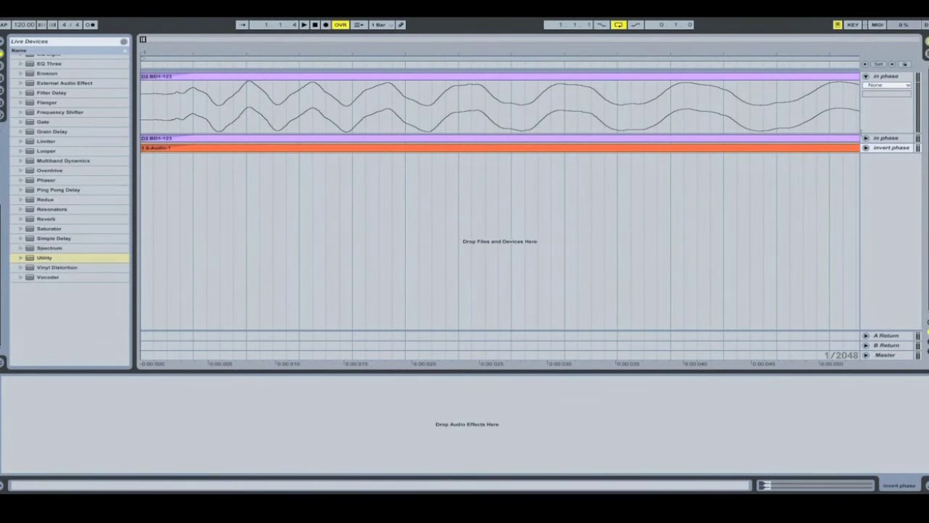
Step: Unfold the second in phase track under the first, enlarge track 1's lane, and show the Session mixer
left_click(866, 138)
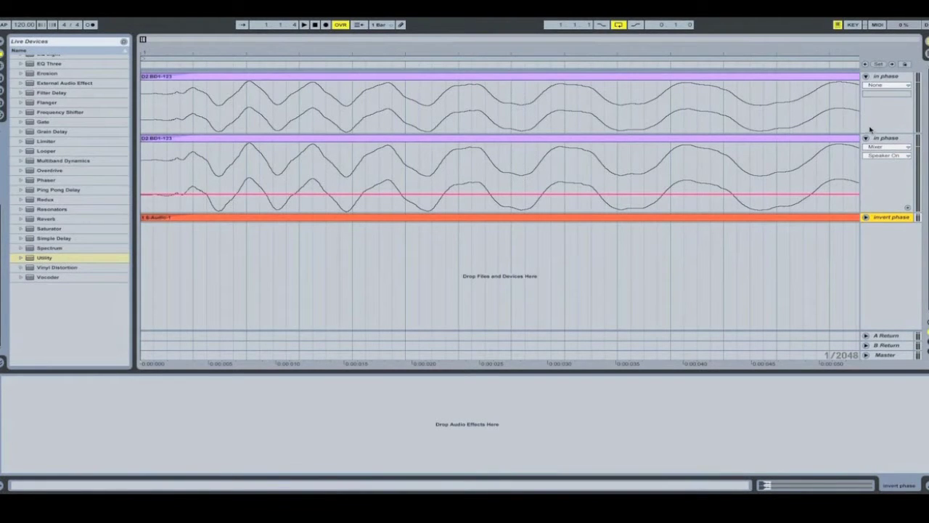
left_click_drag(864, 133, 864, 140)
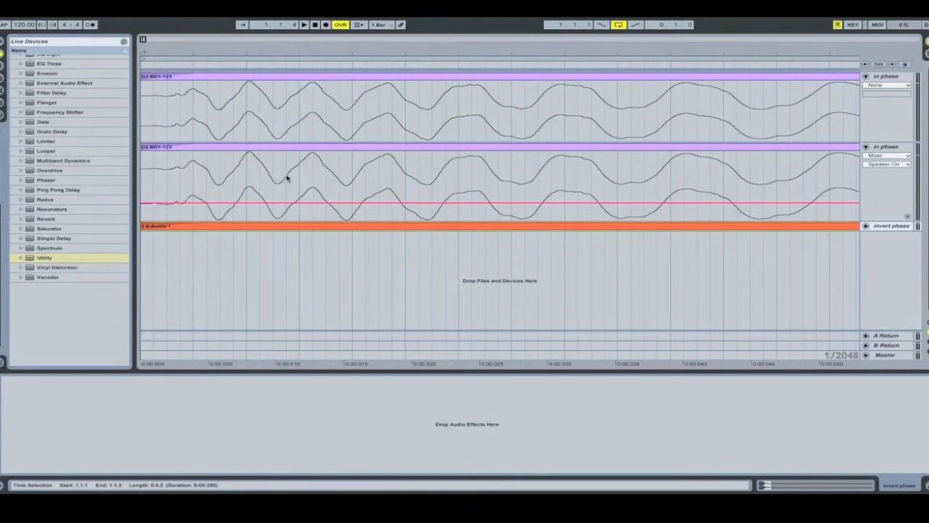
key("Tab")
key("Tab")
key("Tab")
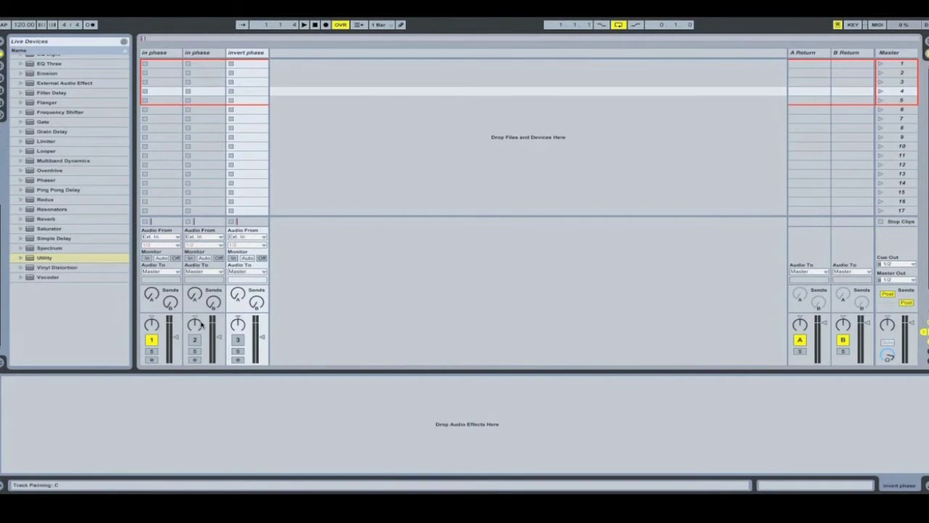
Step: Switch the second in phase track's Activator on during playback, then return to Arrangement view
key("space")
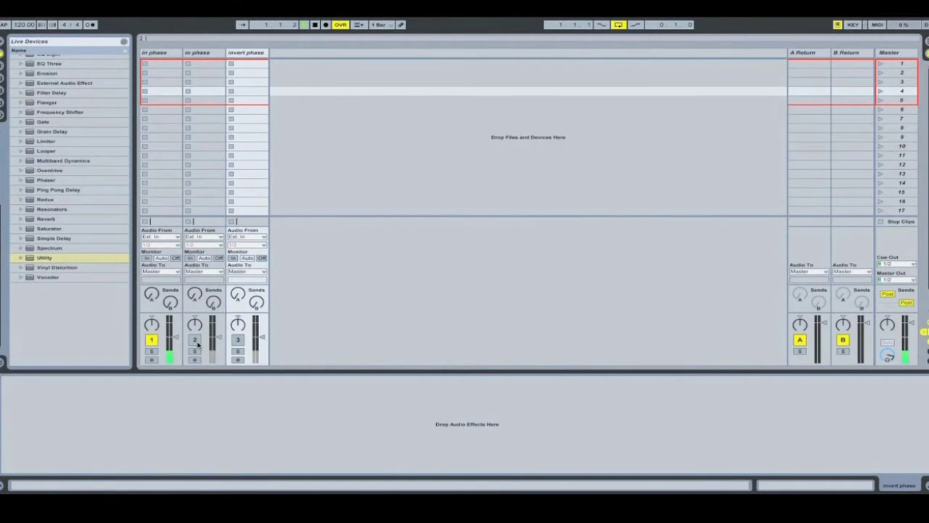
left_click(194, 340)
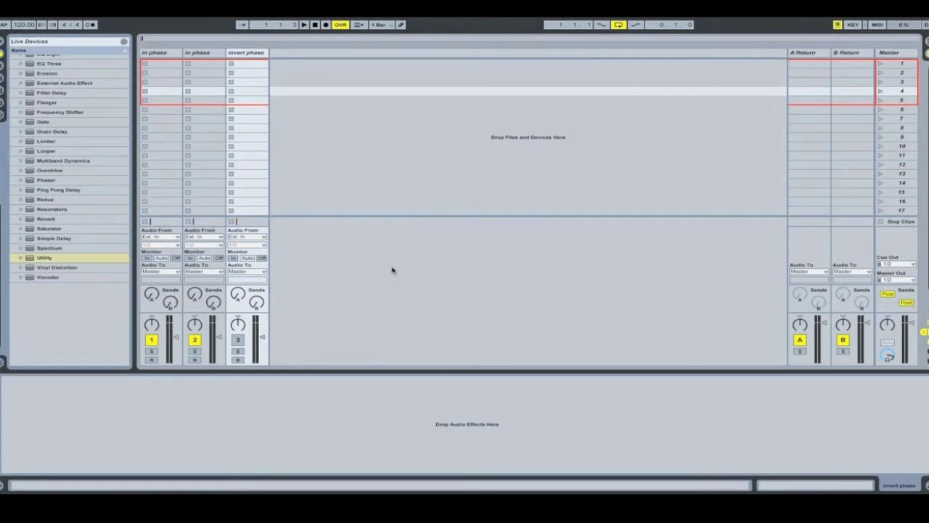
key("Tab")
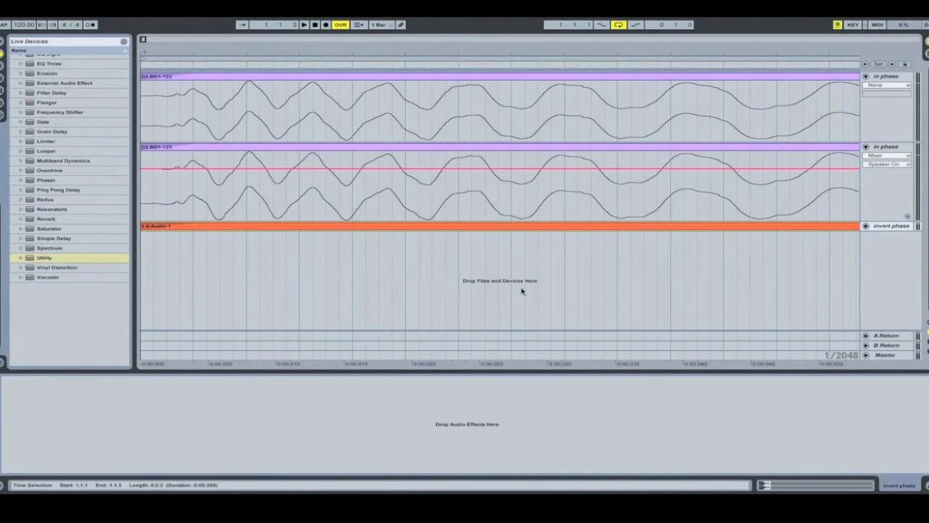
key("Tab")
key("Tab")
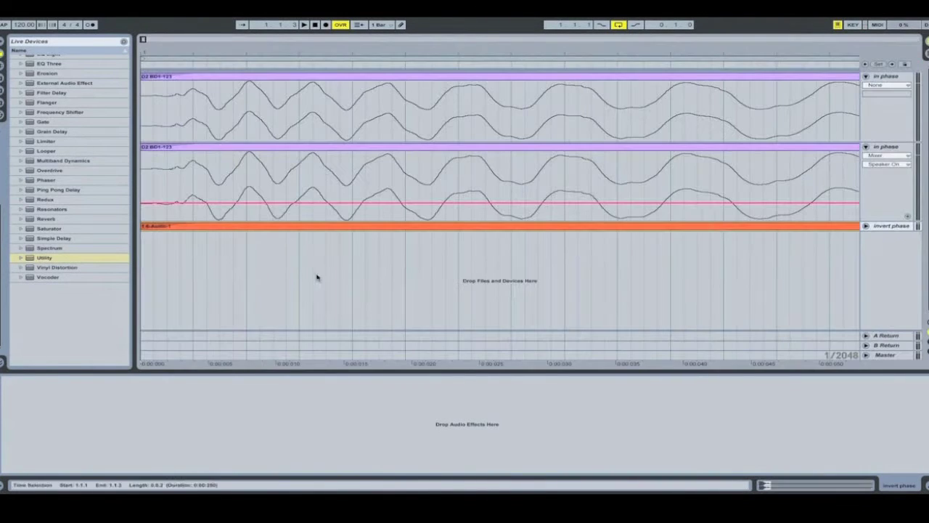
Step: Fold the second in phase track, unfold the invert phase track, and zoom out to compare waveforms
left_click(865, 149)
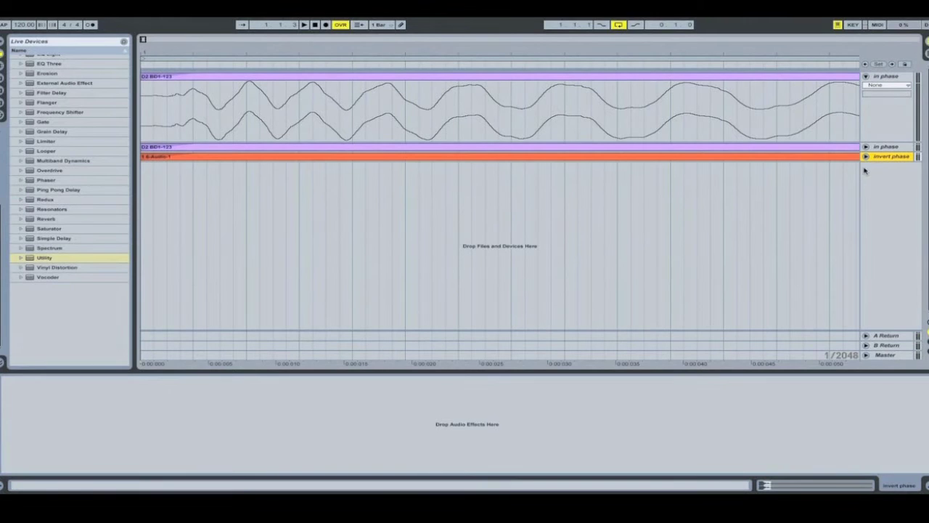
left_click(866, 156)
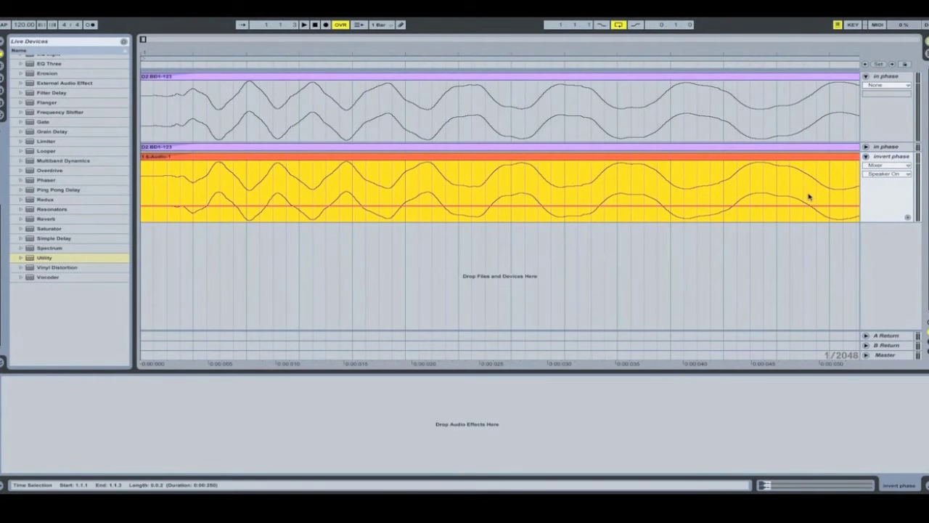
left_click(258, 189)
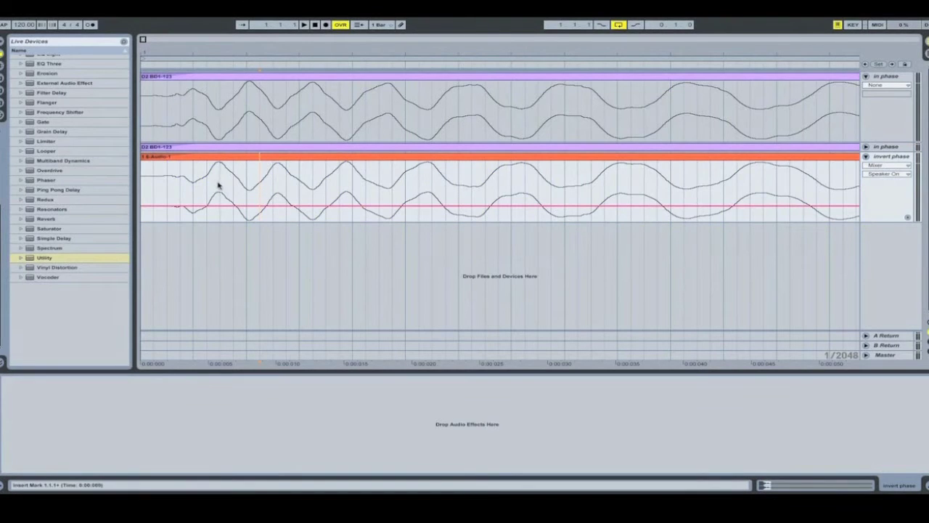
left_click_drag(264, 50, 286, 51)
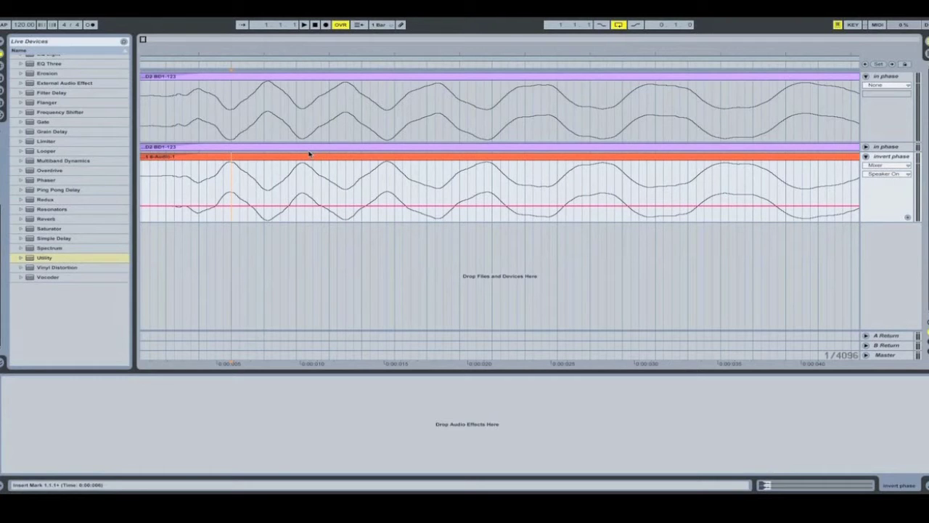
Step: Turn the invert phase track on in the Session mixer while playing, then return to the arrangement
key("Tab")
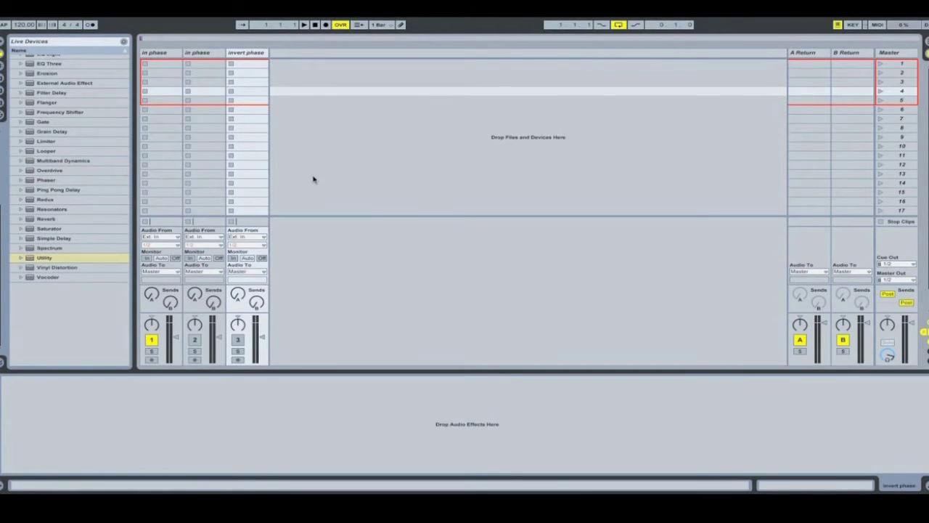
key("space")
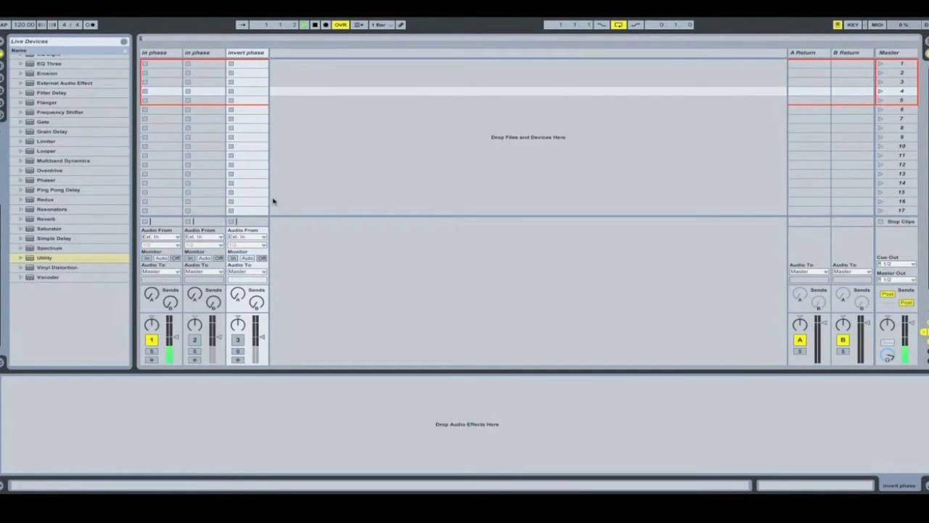
left_click(236, 340)
key("Tab")
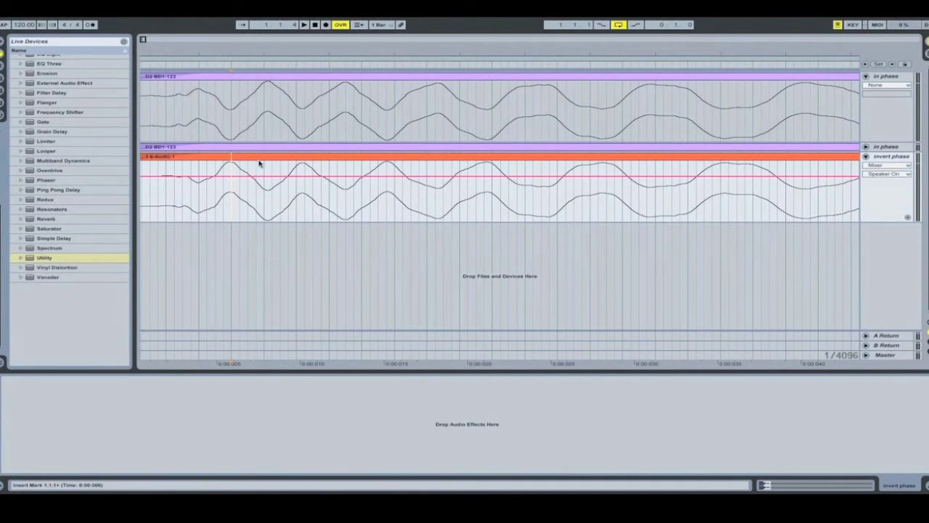
Step: Open the invert phase clip's sample editor and zoom in on its waveform during playback
left_click(222, 156)
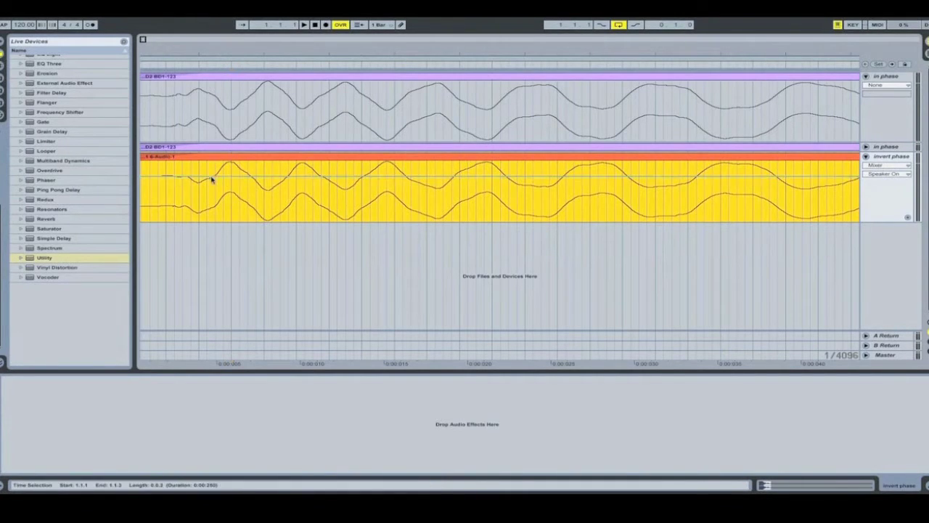
key("Tab")
key("Tab")
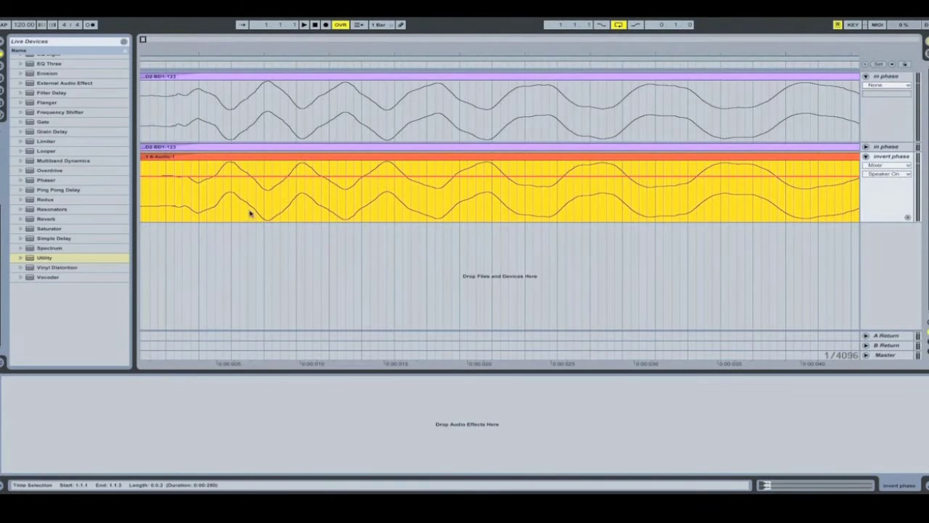
key("shift+Tab")
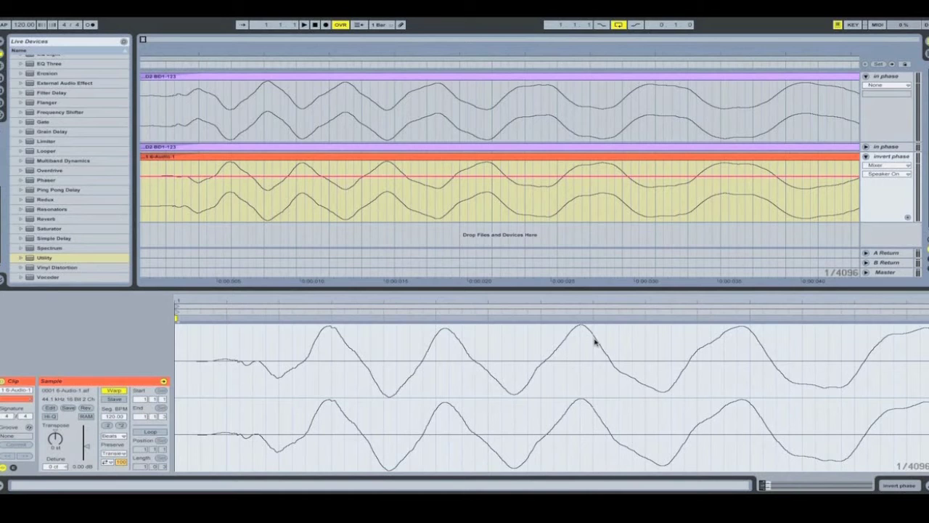
left_click(214, 180)
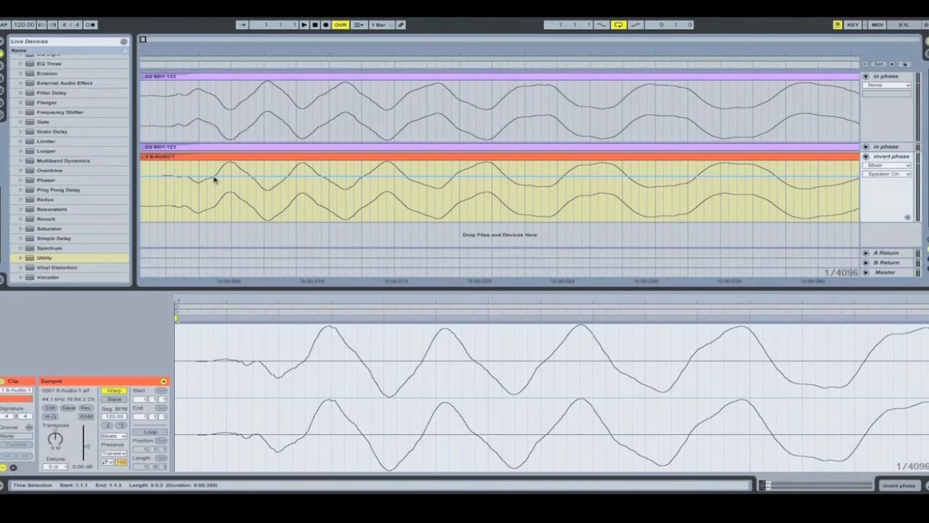
key("space")
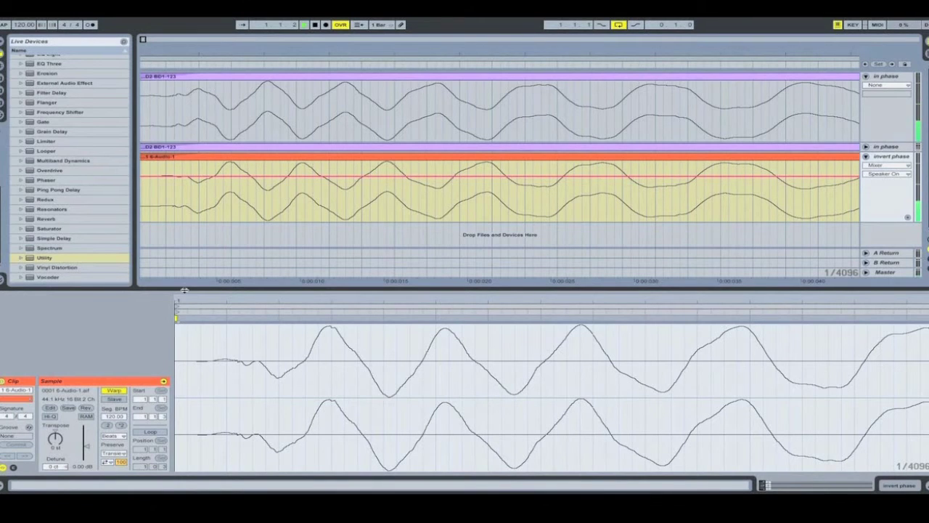
mouse_move(182, 299)
left_mouse_down()
mouse_move(172, 309)
mouse_move(469, 311)
left_mouse_up()
key("space")
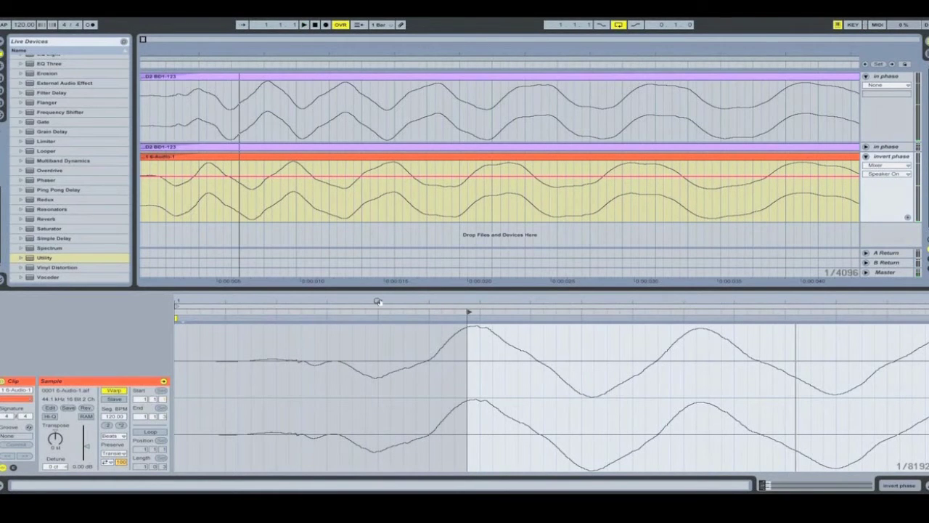
Step: Drag the clip's Start marker back to the very beginning of the sample while auditioning
left_click_drag(377, 302, 356, 283)
mouse_move(238, 301)
left_mouse_down()
mouse_move(238, 323)
mouse_move(237, 301)
left_mouse_up()
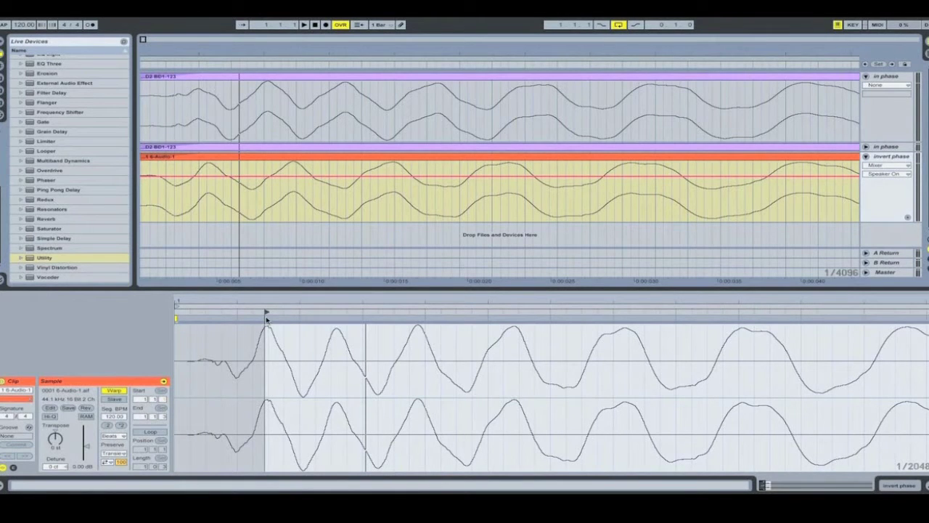
key("space")
mouse_move(269, 313)
left_mouse_down()
mouse_move(178, 320)
mouse_move(351, 317)
left_mouse_up()
key("space")
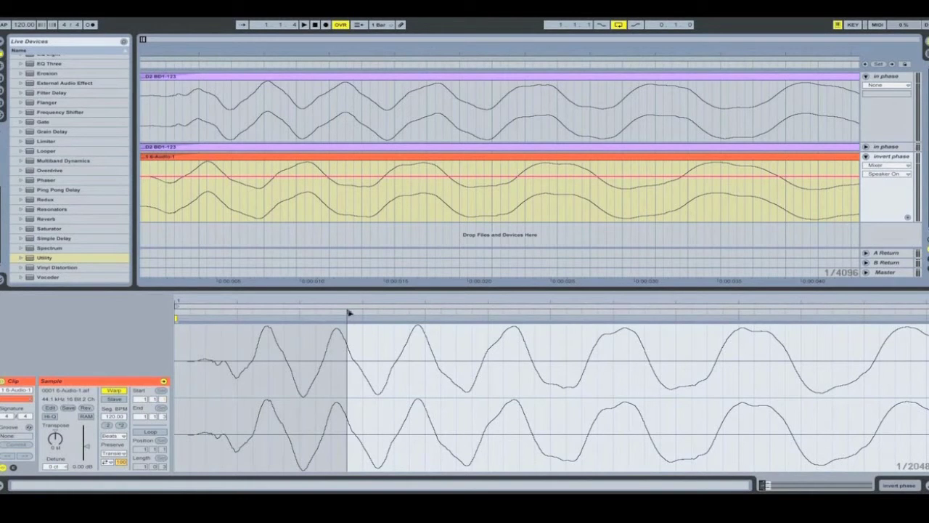
left_click_drag(350, 312, 176, 313)
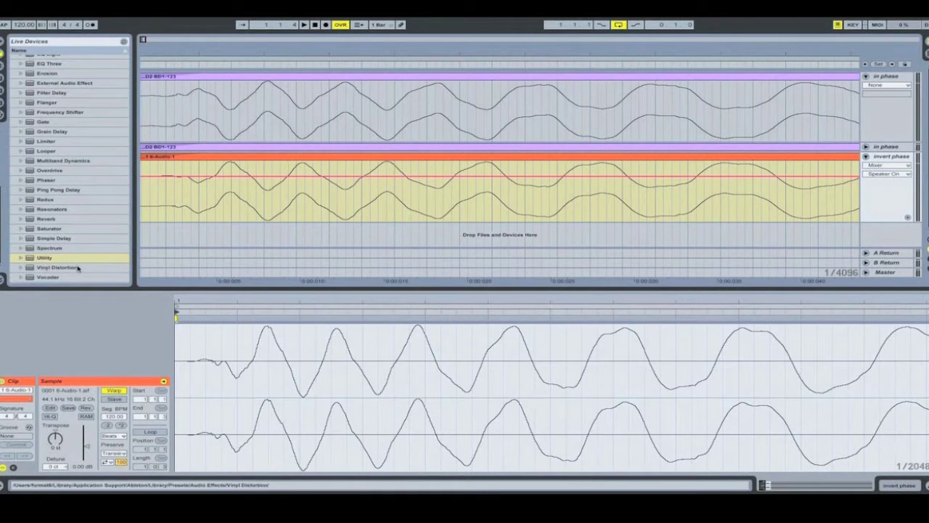
Step: Add Utility to the invert phase track and invert both left and right channel phase
left_click(33, 258)
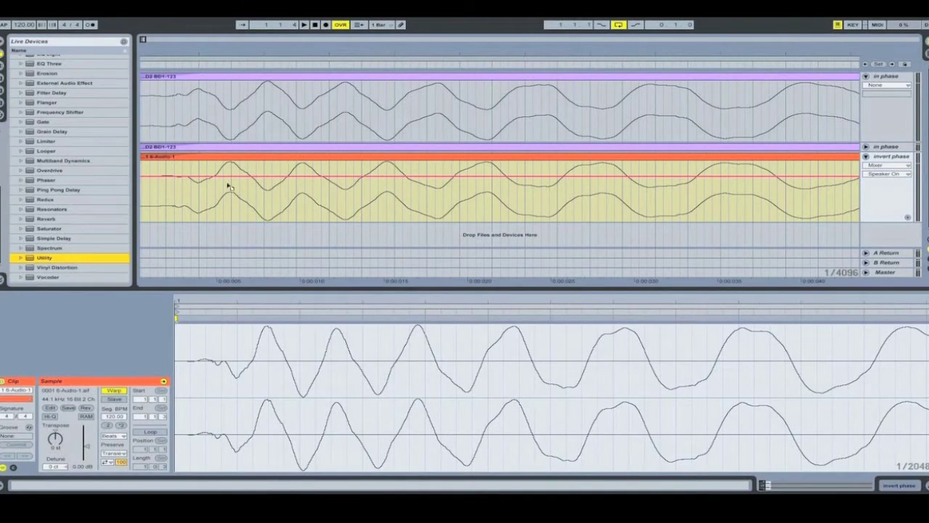
left_click_drag(229, 185, 228, 182)
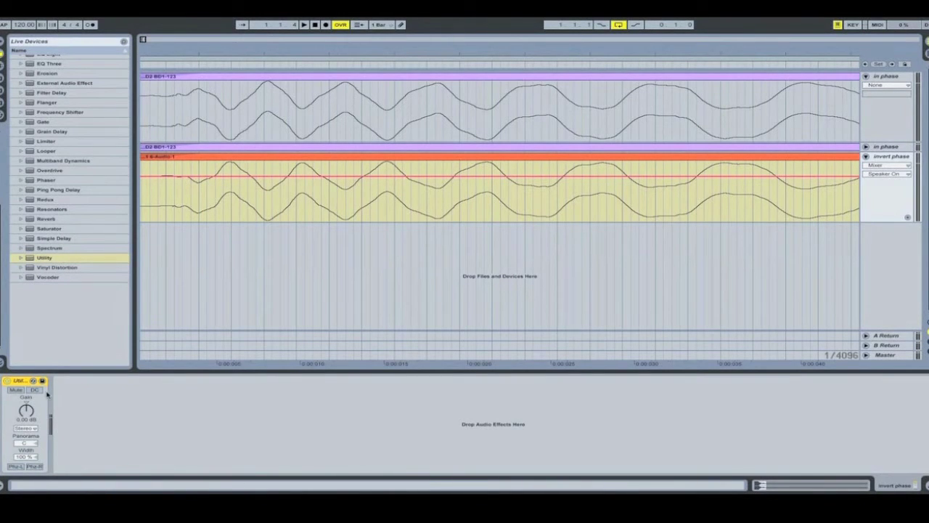
left_click(15, 467)
left_click(35, 467)
Step: In the Session mixer, play with the invert phase track off and the second in-phase track on
key("Tab")
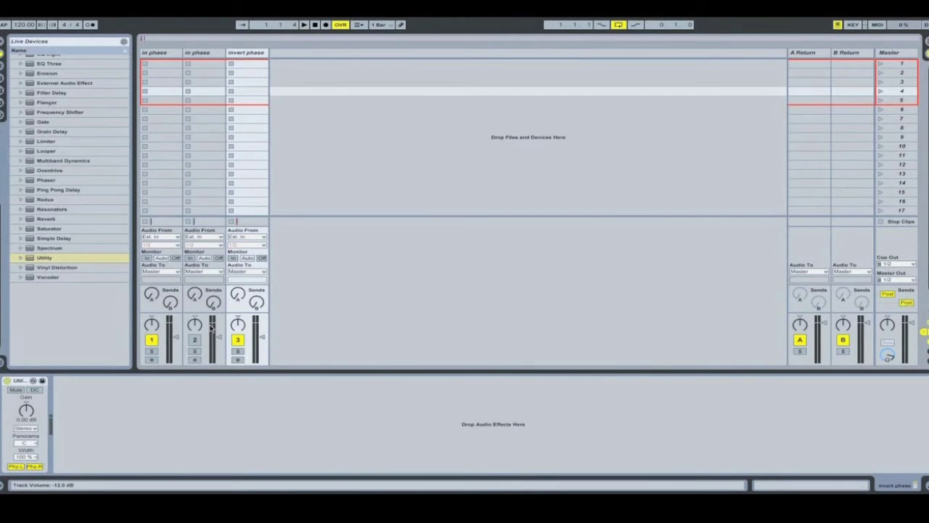
key("space")
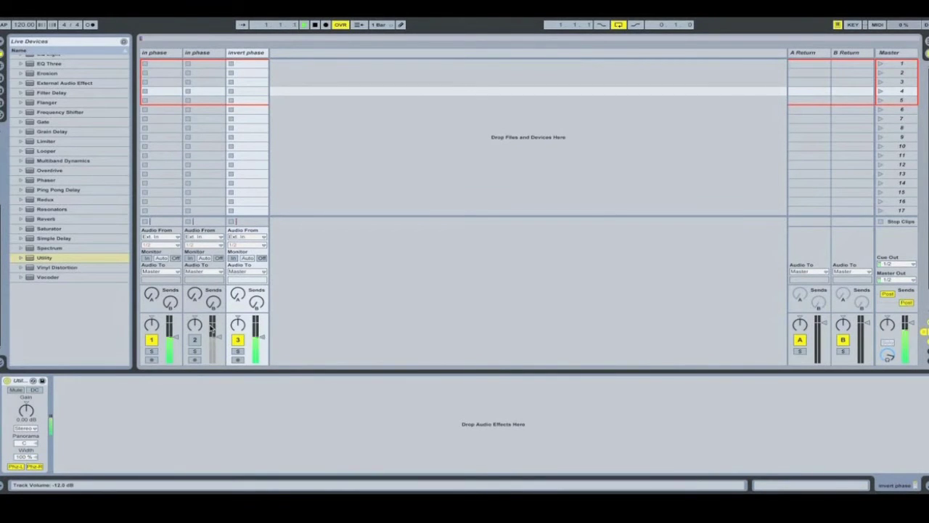
left_click(238, 339)
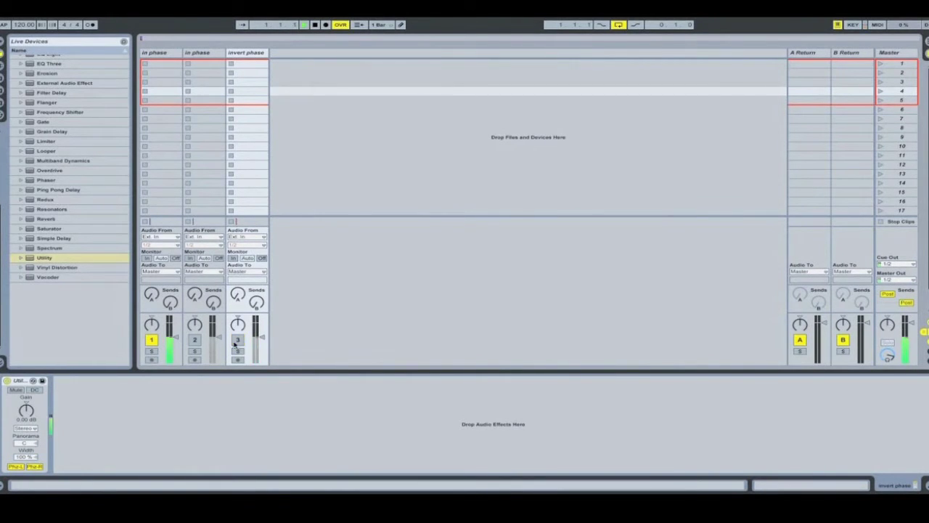
left_click(195, 342)
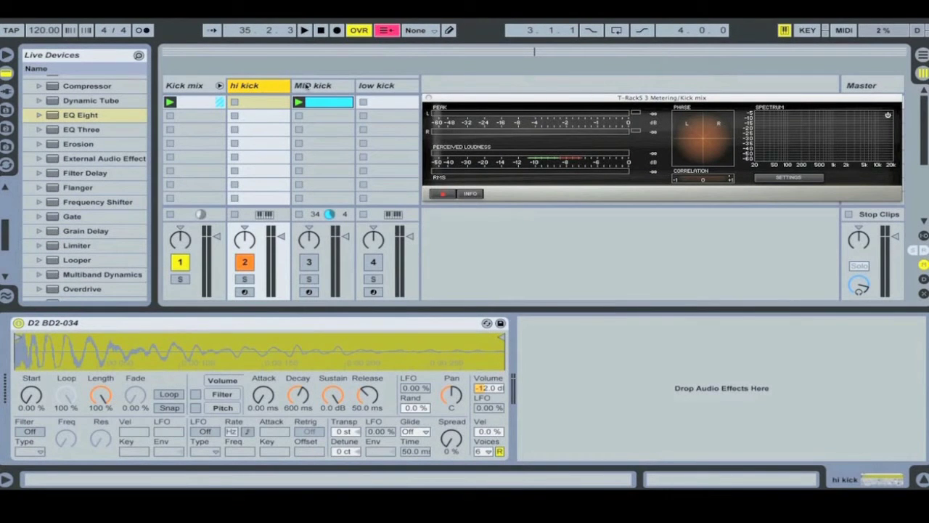
Step: View the Kick mix effects and hi kick sampler, then play the soloed hi kick
left_click(185, 86)
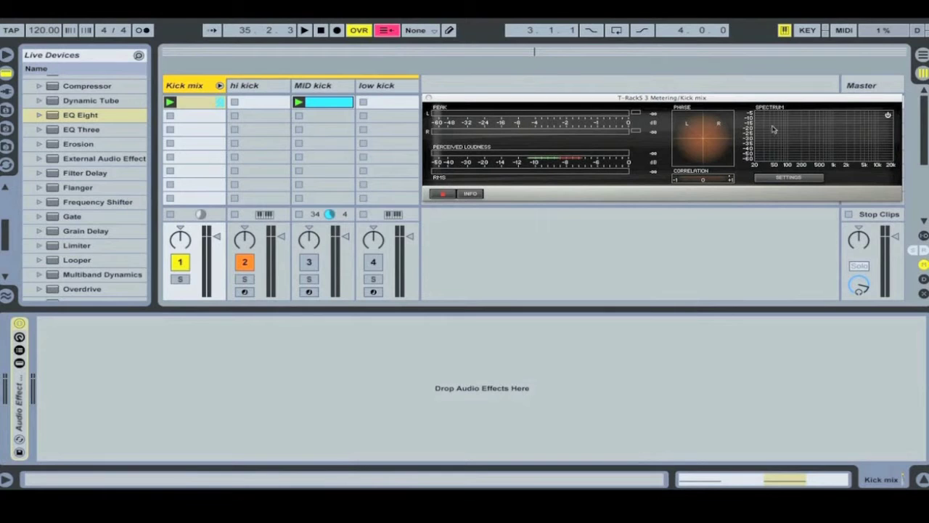
left_click(272, 88)
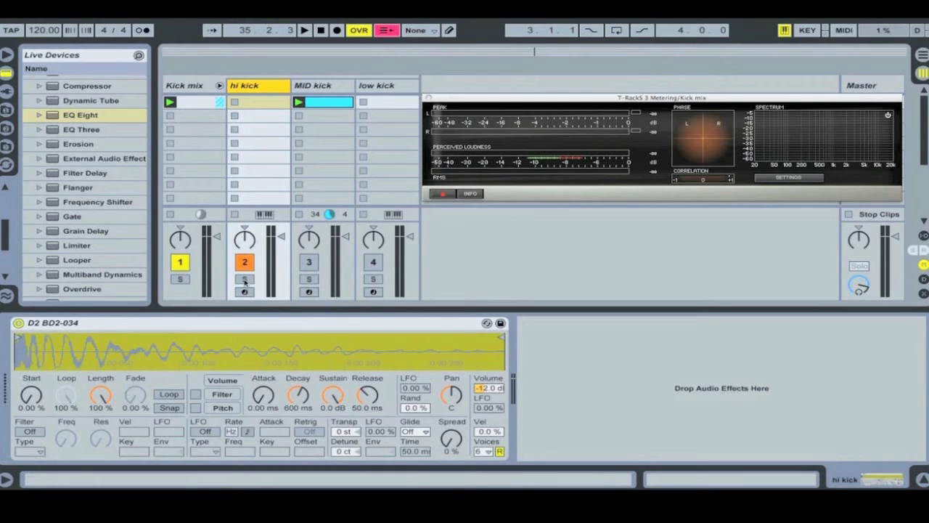
left_click(245, 280)
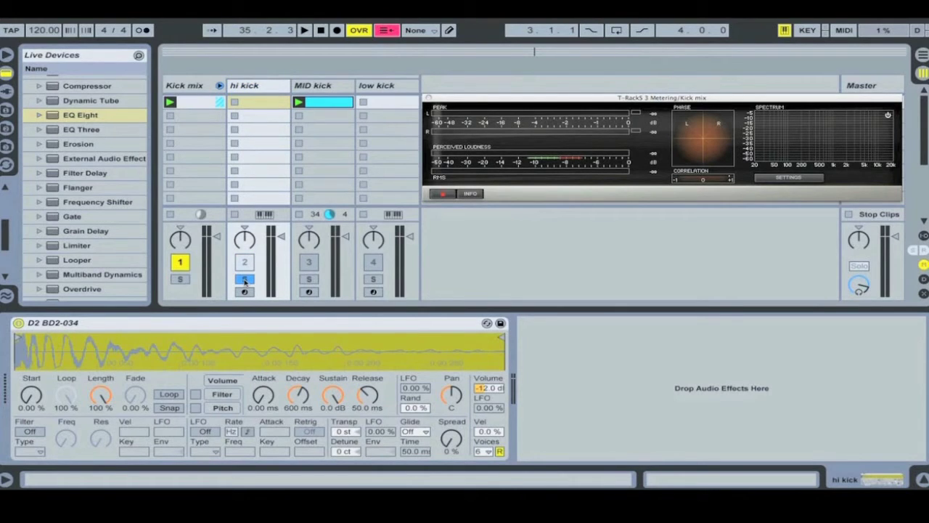
key("space")
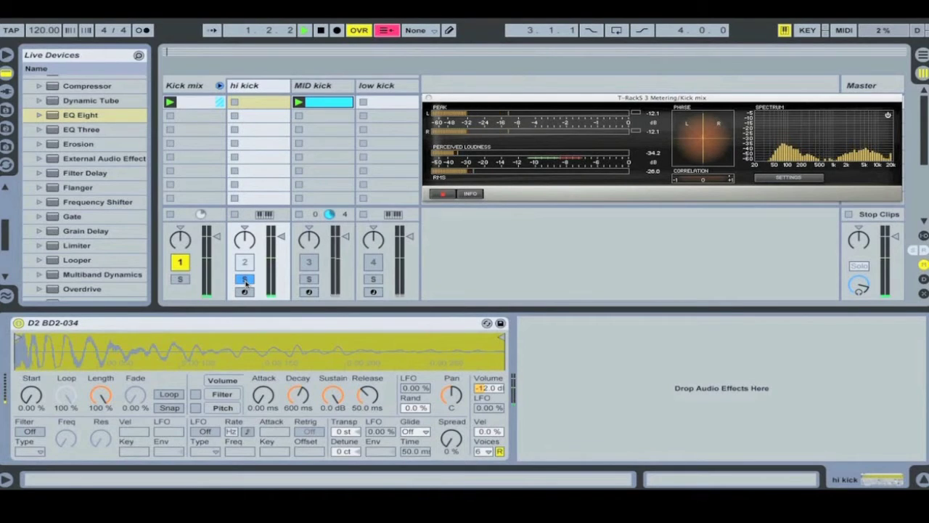
Step: Audition the MID kick, then the low kick, each soloed on its own
left_click(309, 280)
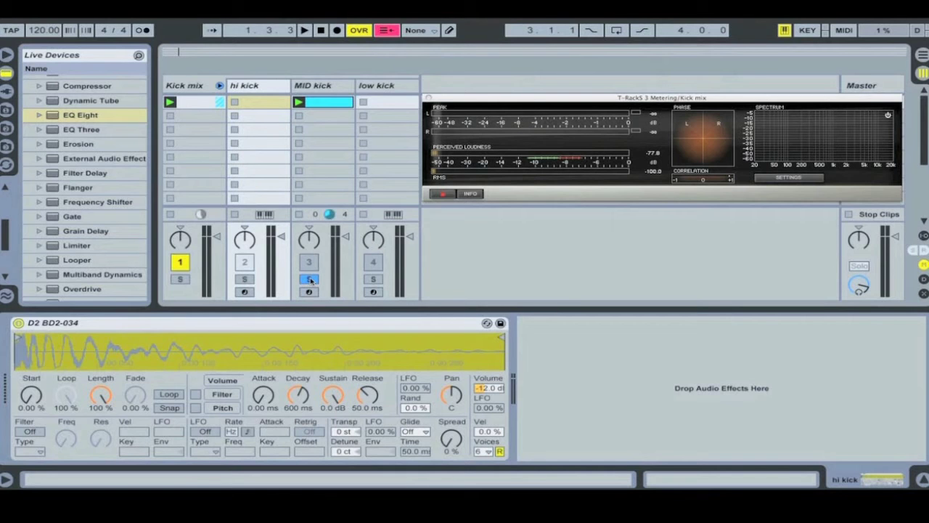
key("space")
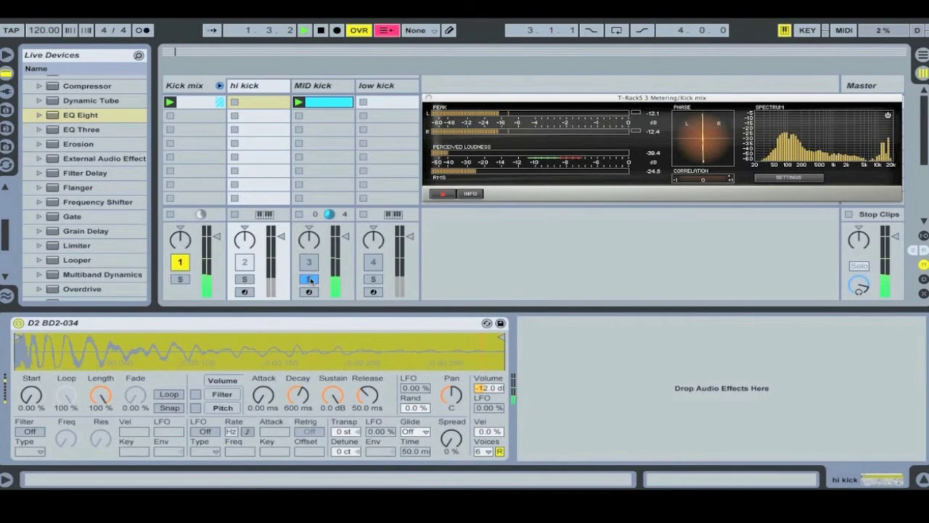
key("space")
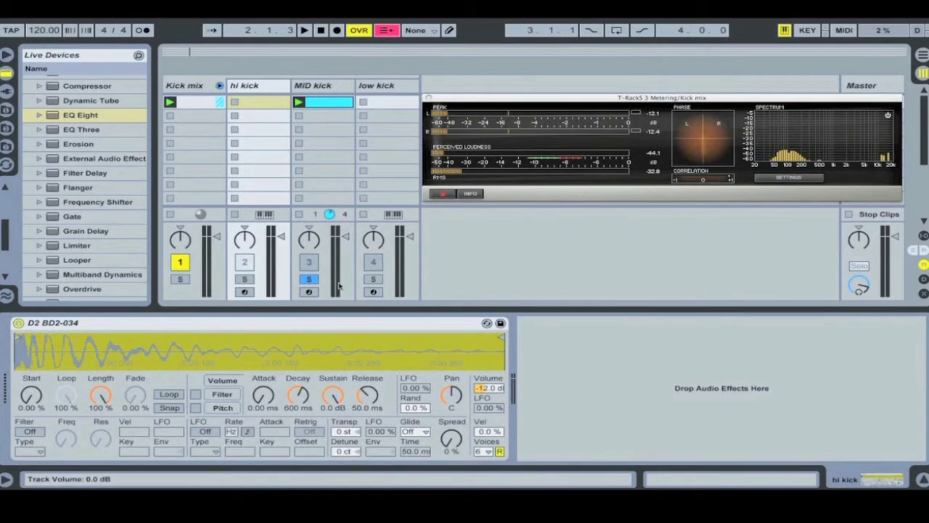
left_click(374, 279)
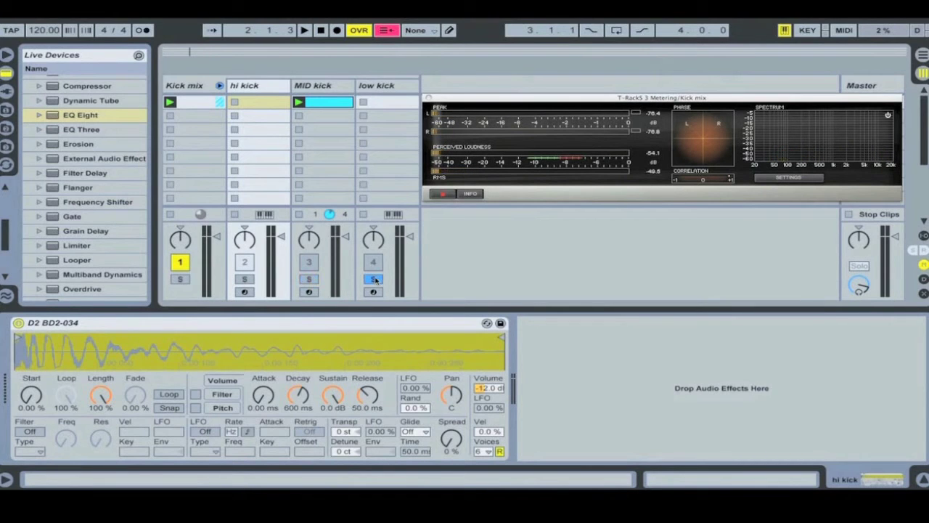
key("space")
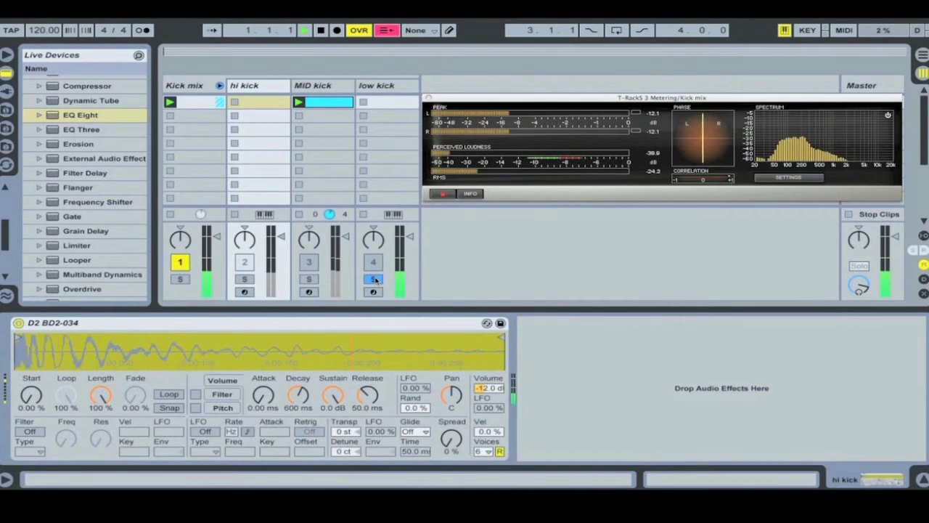
key("space")
Step: Select the hi kick track, solo it again and play it back
left_click(268, 87)
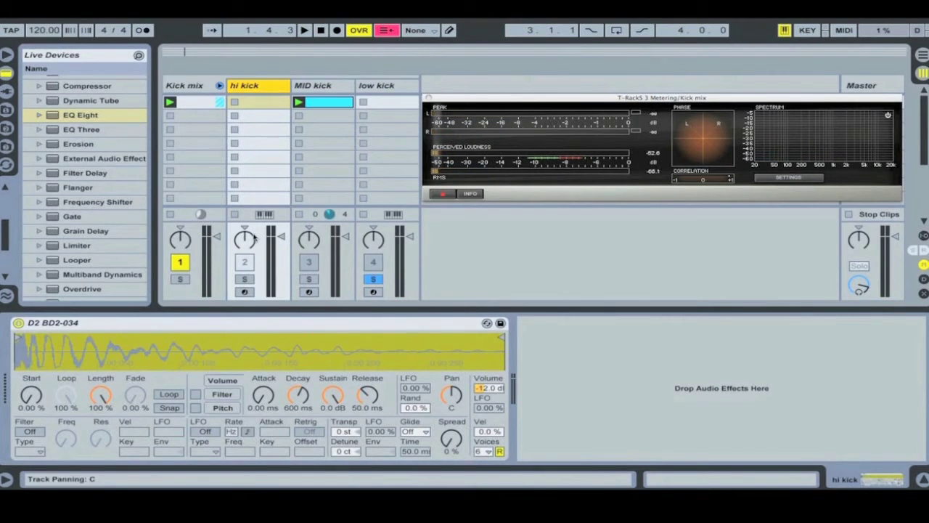
left_click(244, 280)
key("space")
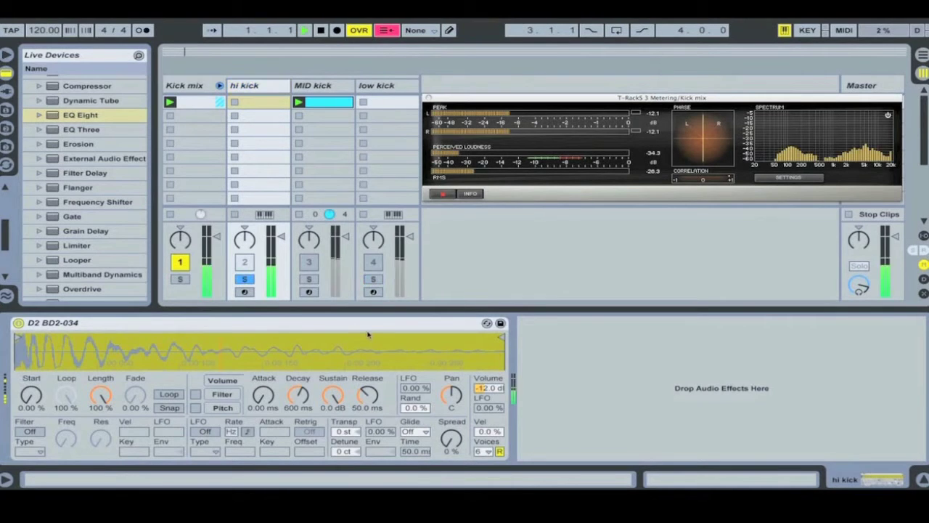
key("space")
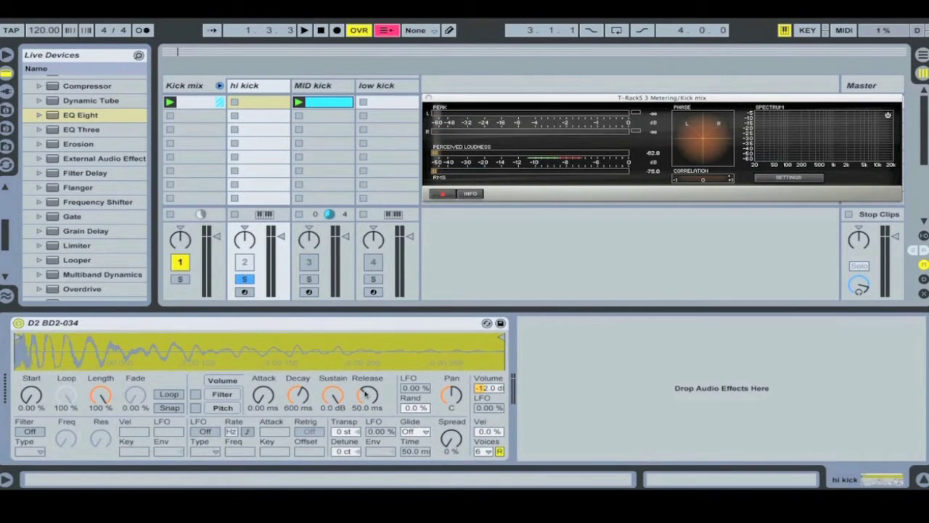
Step: Set the hi kick Simpler to Release 1.00 ms, Sustain -inf dB, and a longer Decay around 1.18 s
left_click_drag(366, 394, 366, 428)
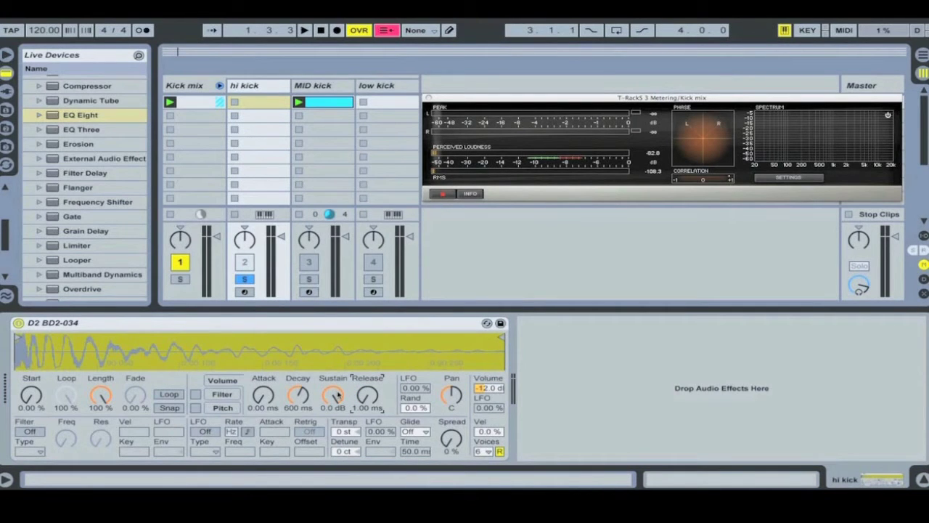
left_click_drag(338, 393, 338, 428)
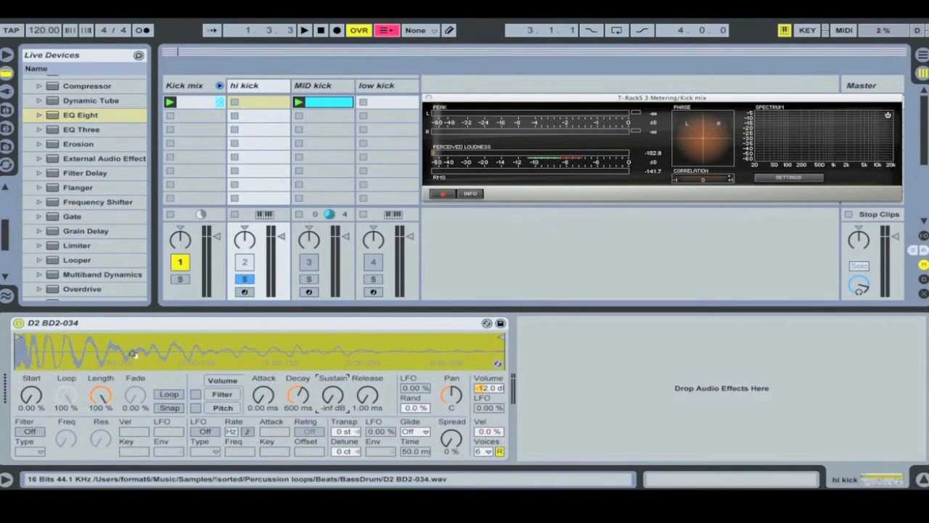
mouse_move(304, 412)
left_mouse_down()
mouse_move(304, 362)
mouse_move(298, 401)
left_mouse_up()
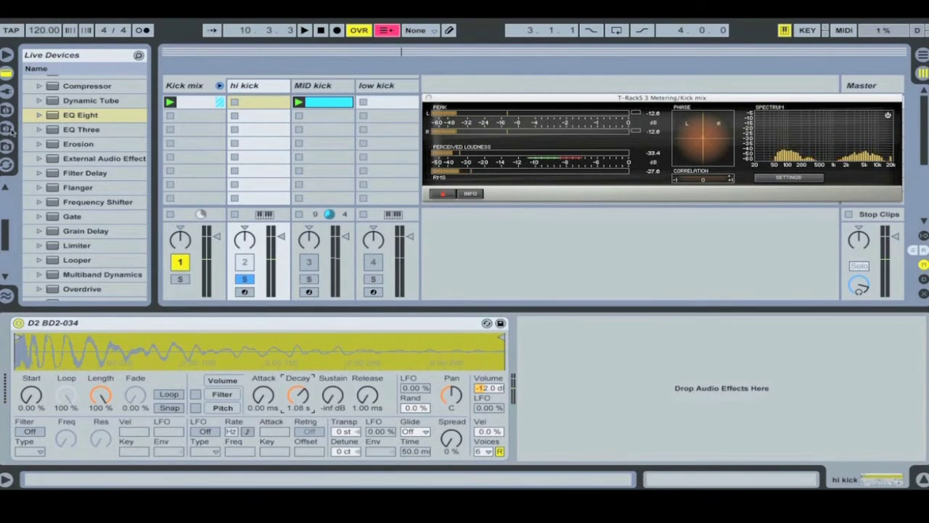
Step: Add EQ Eight after the hi kick's Simpler and make band 4 a high-cut near 7 kHz
left_click_drag(49, 120, 420, 369)
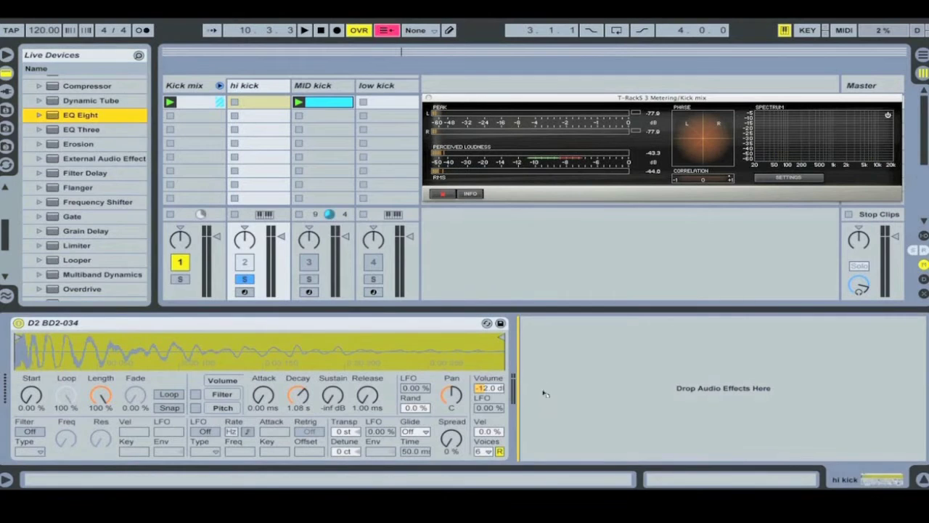
left_click_drag(548, 390, 548, 390)
key("space")
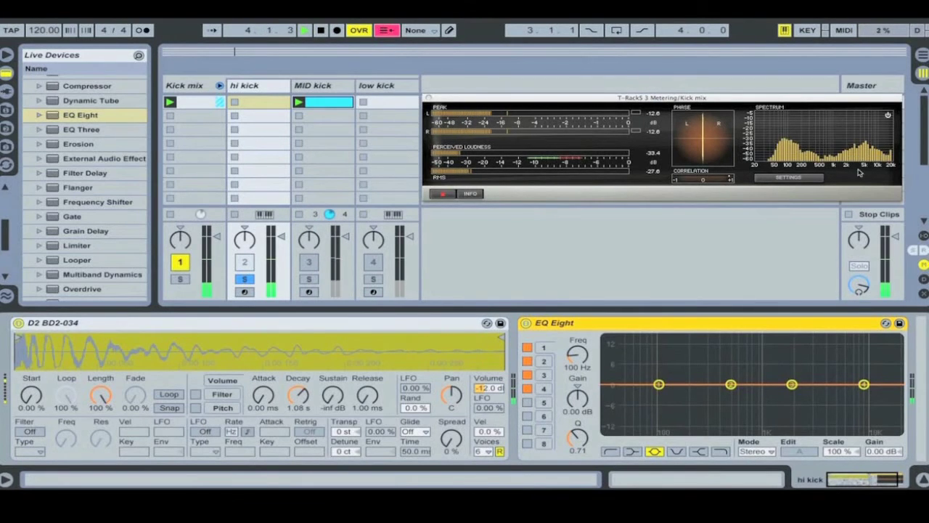
left_click(659, 385)
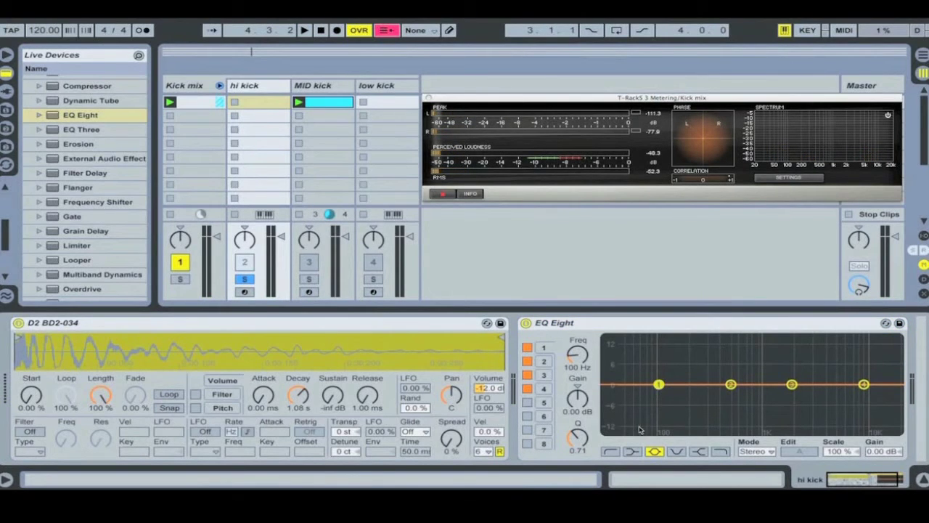
left_click(864, 386)
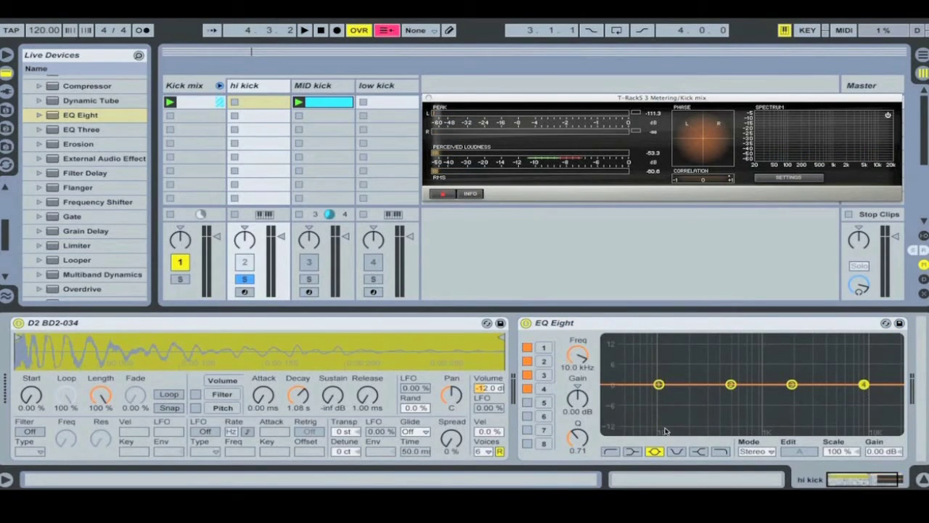
left_click(721, 451)
key("space")
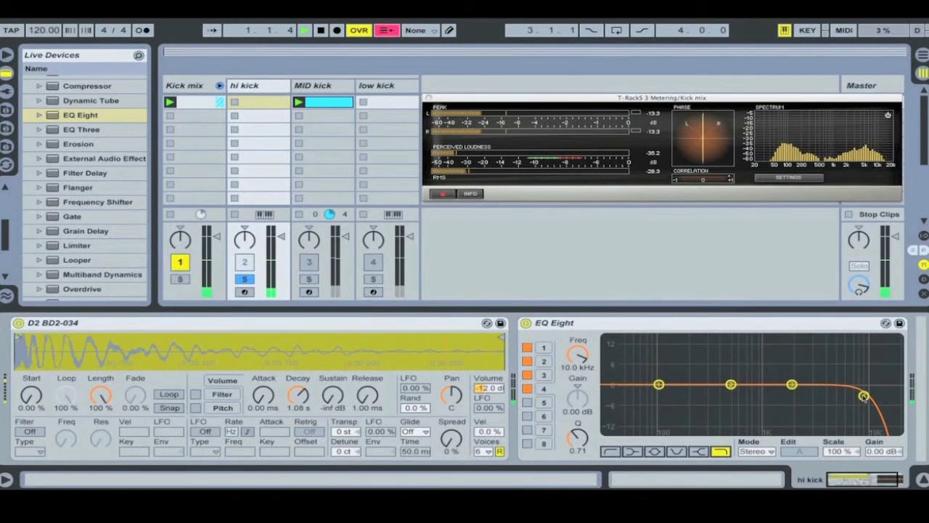
left_click_drag(864, 395, 847, 398)
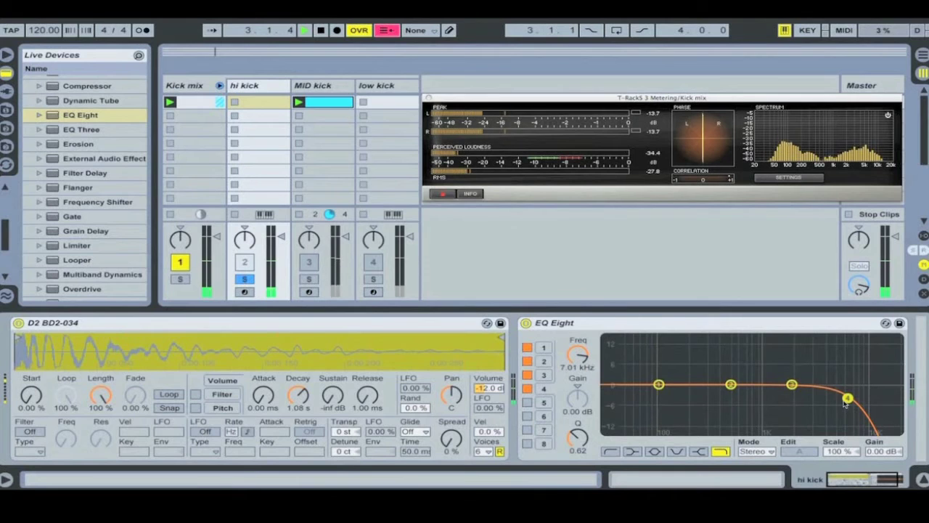
Step: Make band 1 a low-cut and raise it to 301 Hz with Q 0.74
left_click(662, 386)
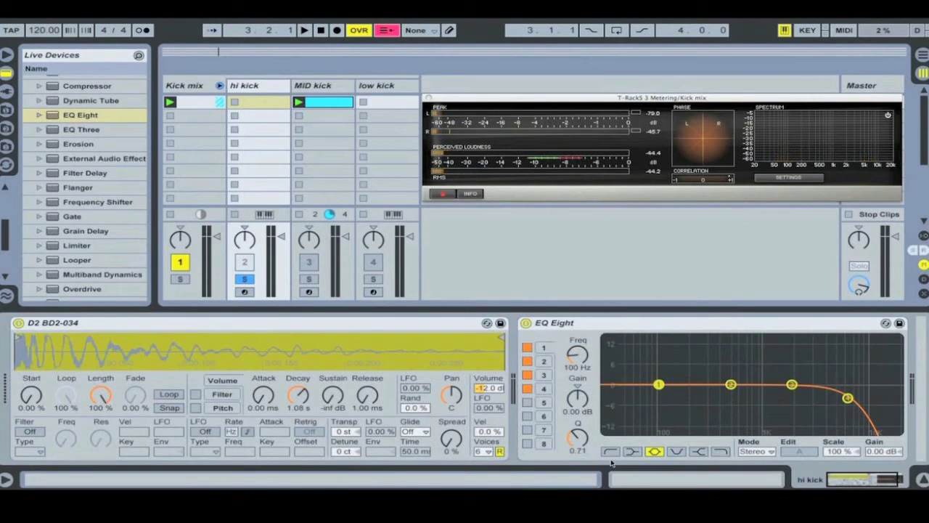
left_click(612, 451)
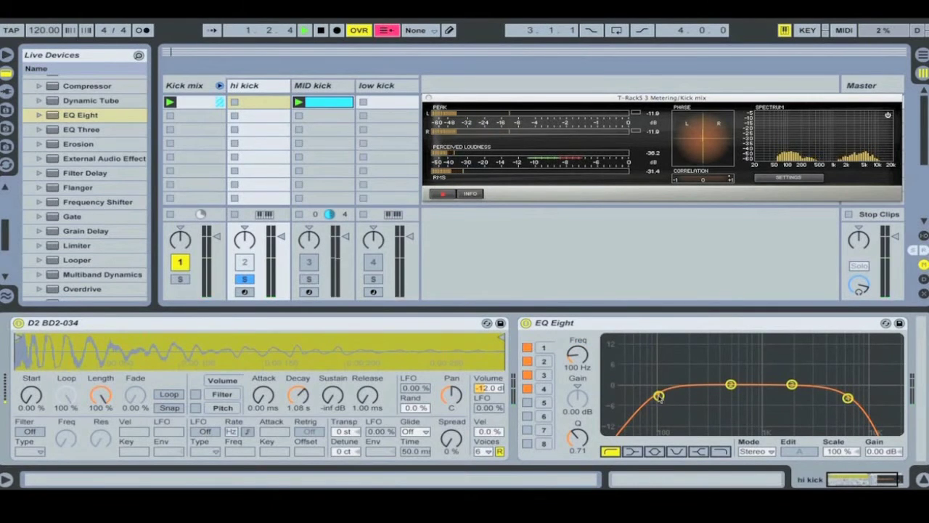
left_click_drag(658, 396, 708, 396)
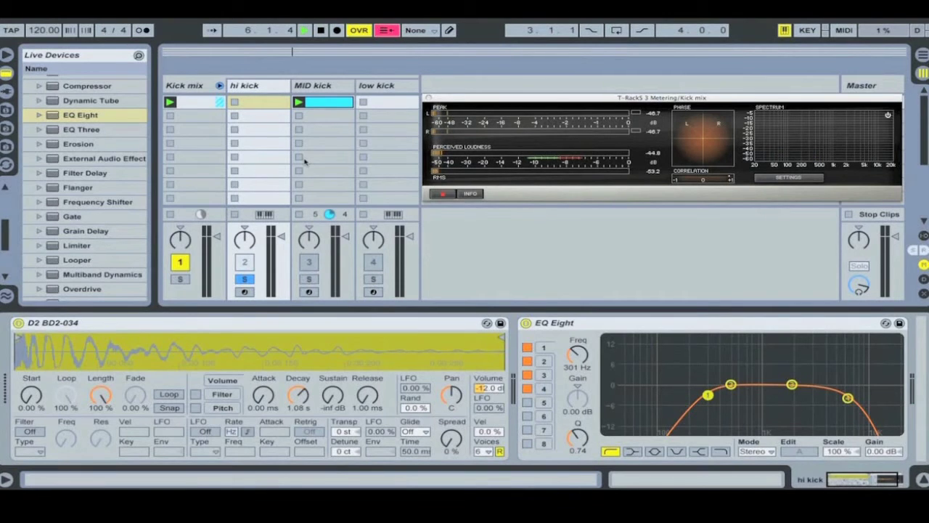
key("space")
key("space")
Step: Solo the MID kick and add EQ Eight to its device chain
left_click(309, 279)
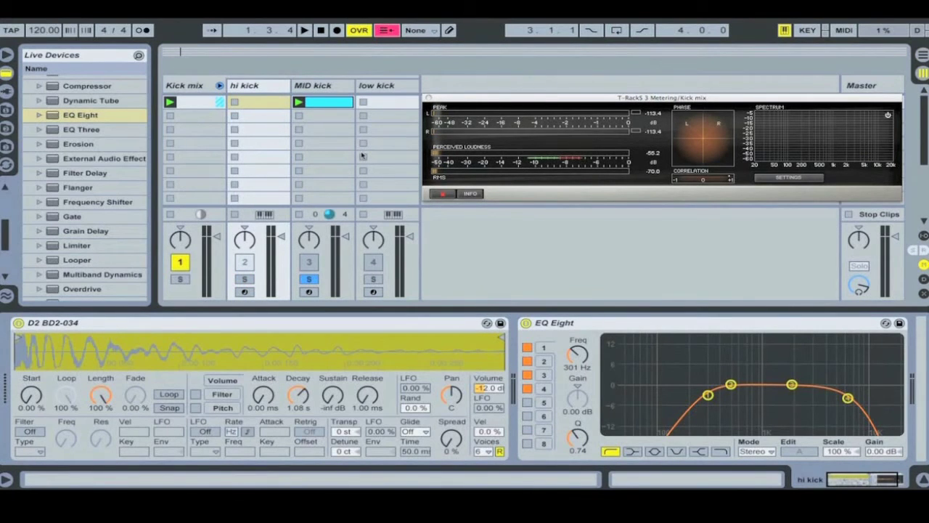
key("space")
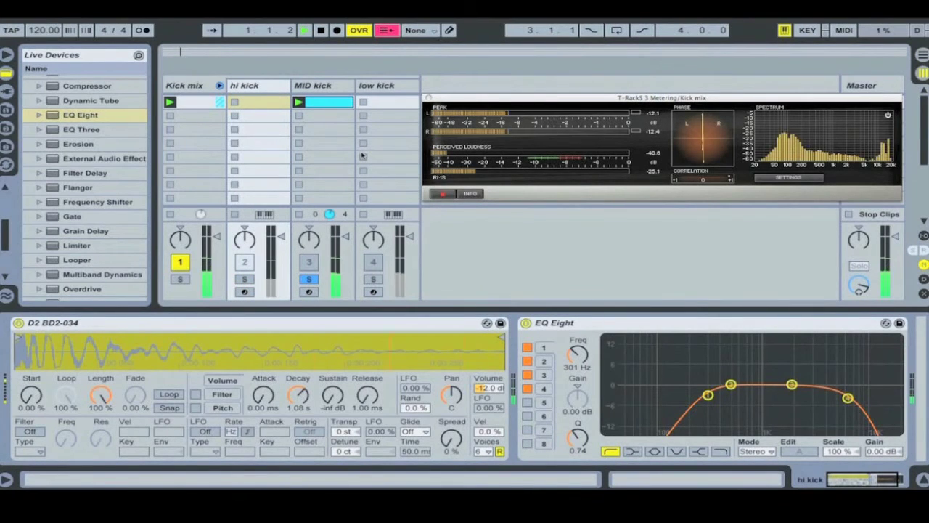
left_click(337, 88)
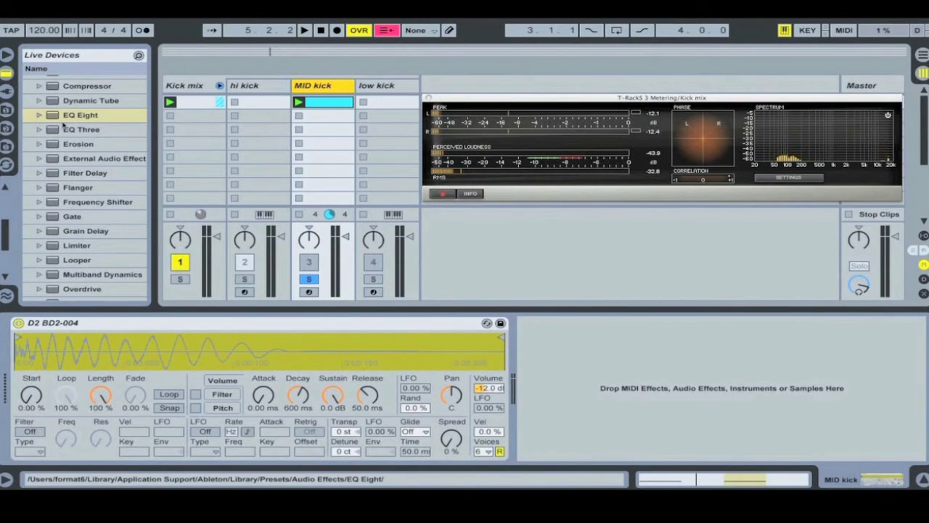
left_click_drag(52, 115, 543, 349)
key("space")
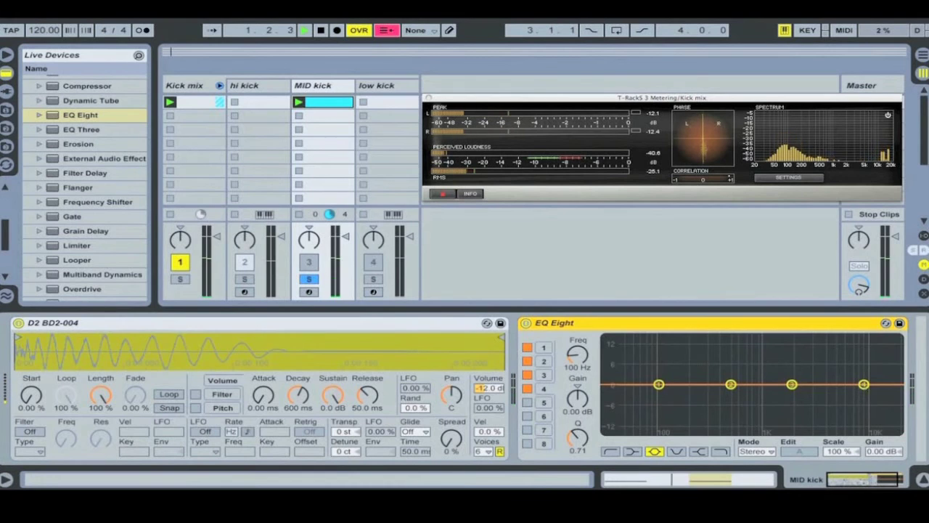
Step: Make band 4 a low-pass filter with its cutoff lowered to about 4.5 kHz
left_click(864, 384)
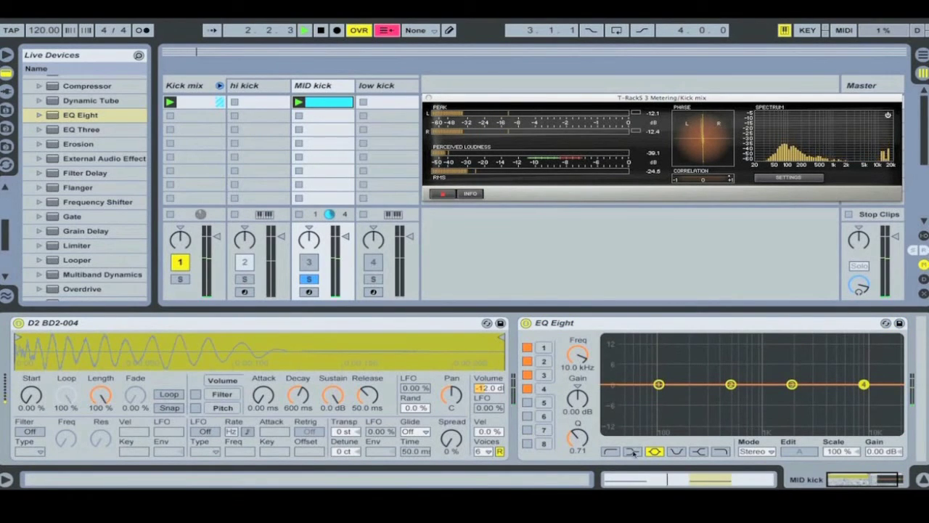
left_click(723, 451)
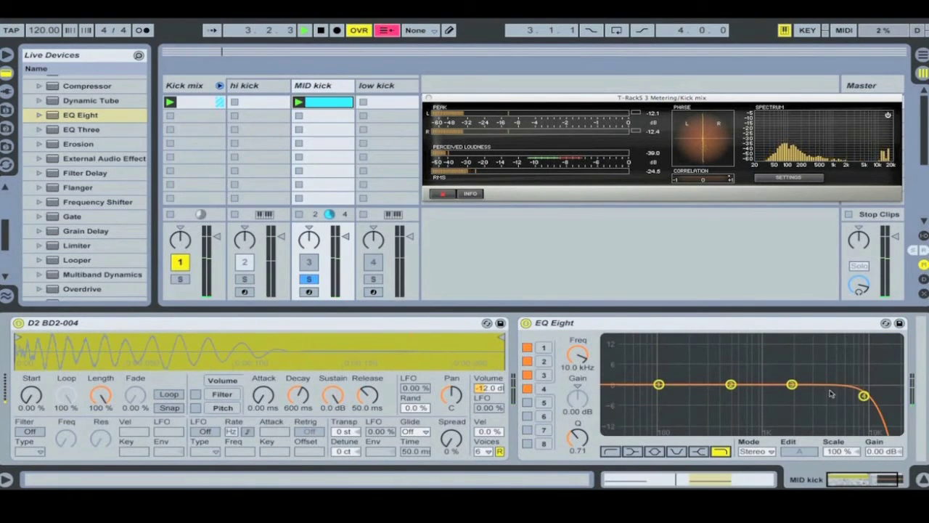
left_click_drag(864, 396, 783, 393)
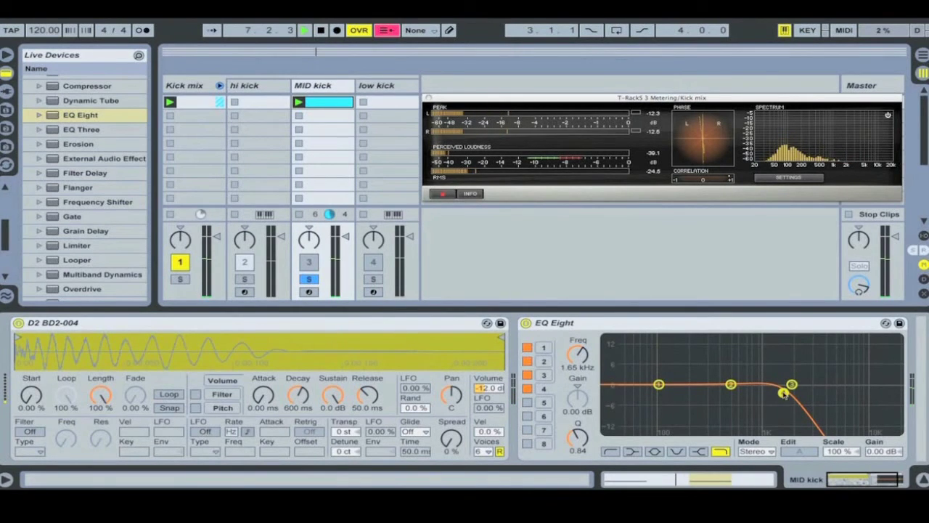
Step: Make band 1 a low-cut near 112 Hz and boost band 2 by 2.21 dB at 325 Hz
left_click(659, 385)
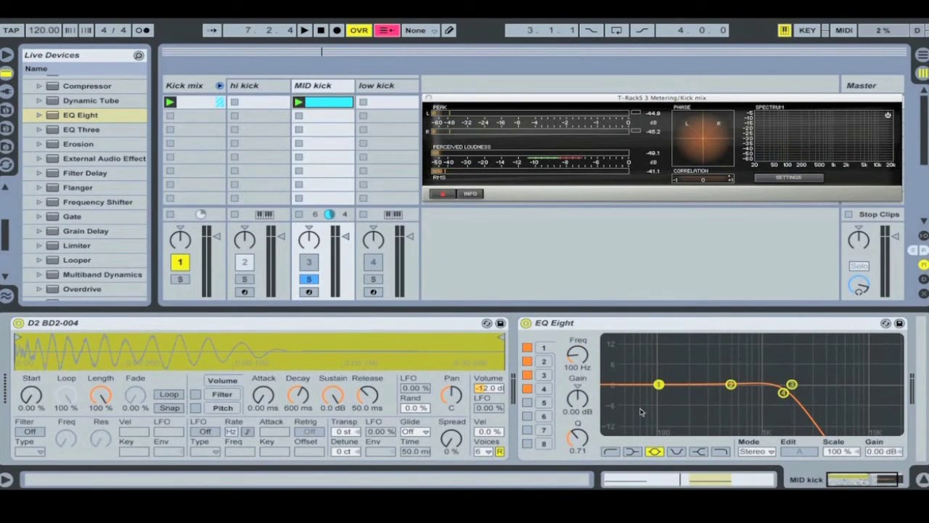
left_click(611, 452)
key("space")
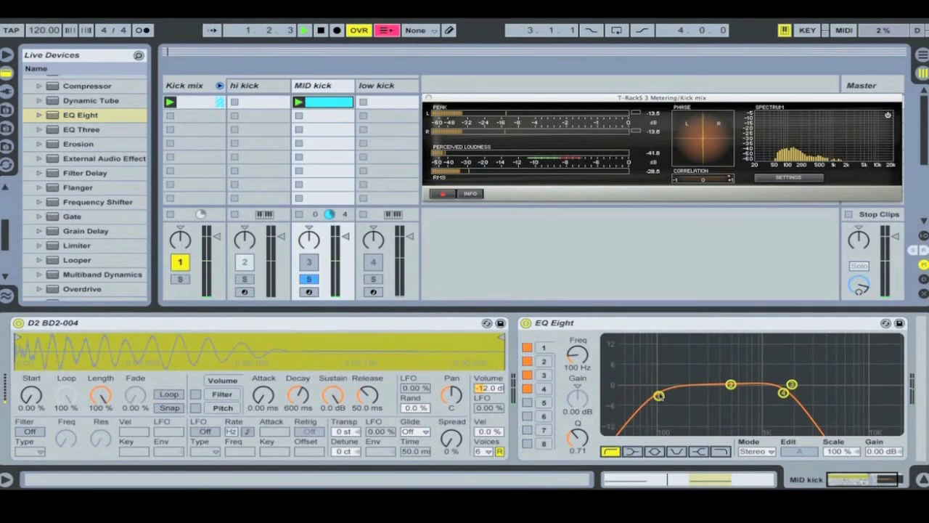
mouse_move(659, 396)
left_mouse_down()
mouse_move(688, 395)
mouse_move(664, 393)
left_mouse_up()
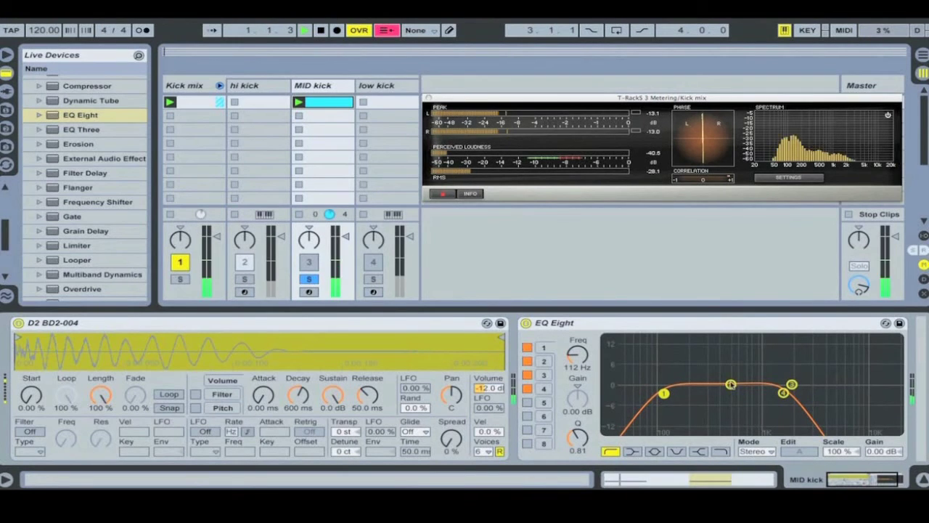
left_click_drag(731, 384, 711, 378)
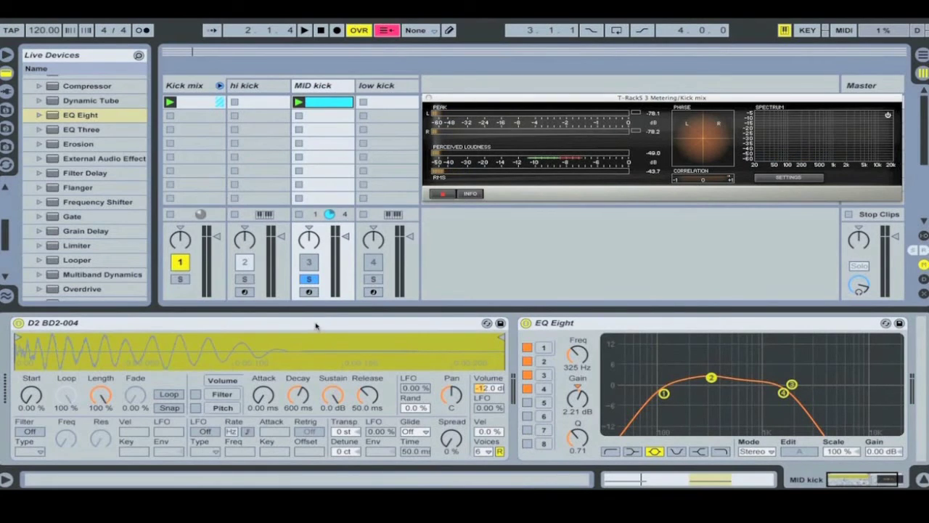
Step: Give the MID kick's Simpler a 15.4 ms attack while auditioning the loop
left_click(320, 347)
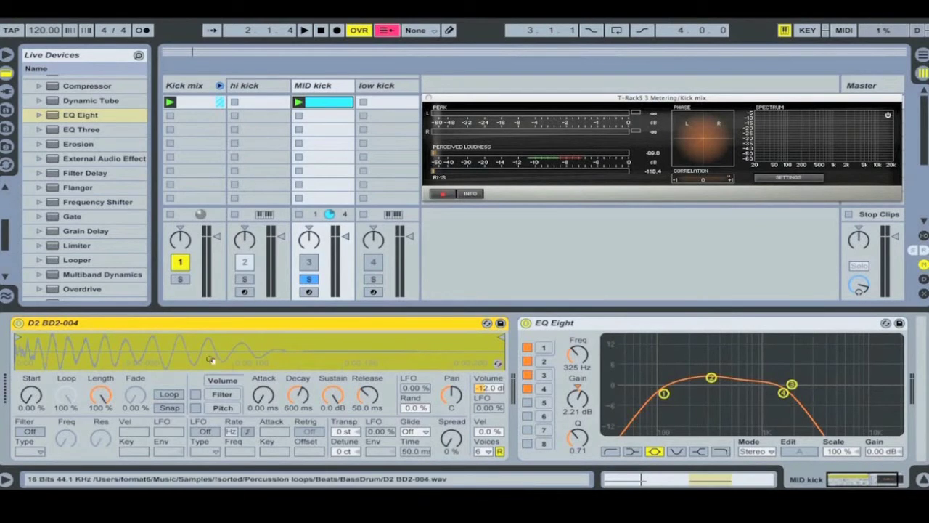
key("space")
left_click_drag(264, 395, 263, 376)
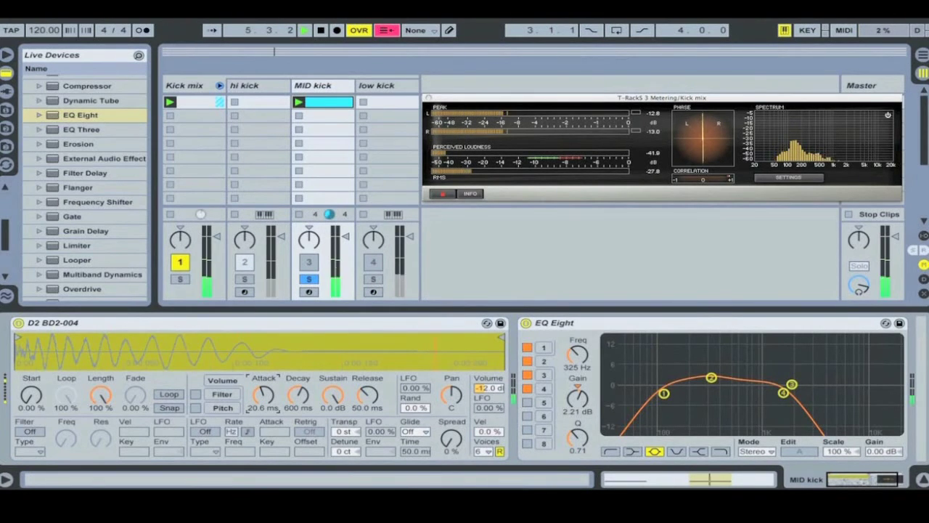
left_click_drag(264, 395, 264, 400)
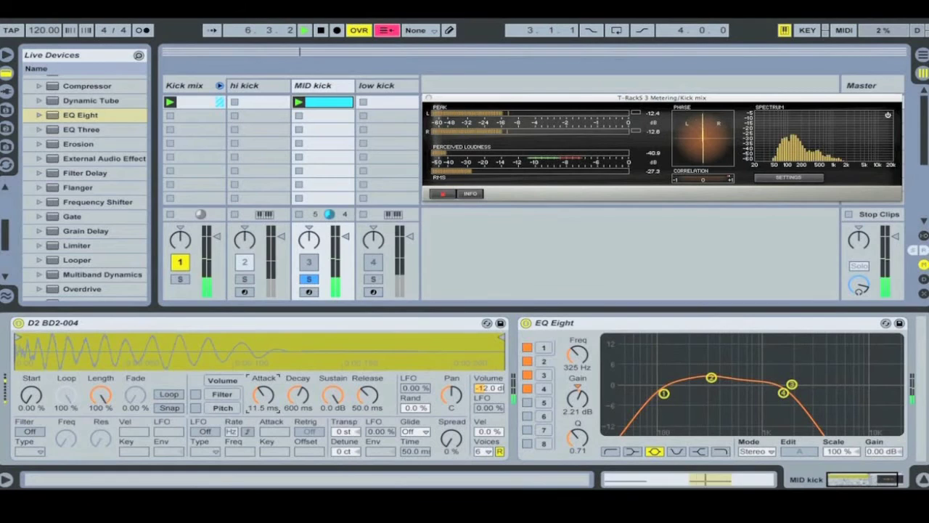
left_click_drag(264, 394, 263, 392)
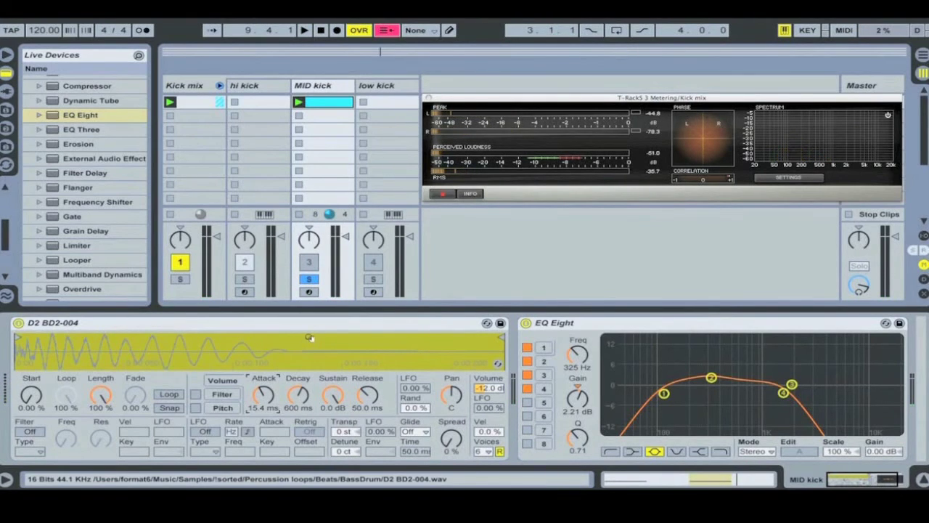
Step: Set the MID kick's sustain to −16 dB, release to 5.25 ms and decay to 537 ms
key("space")
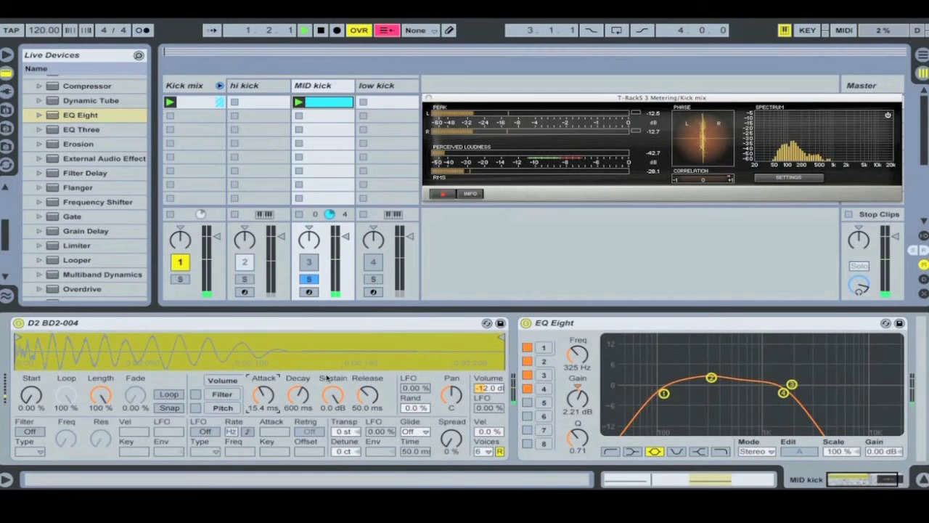
left_click_drag(327, 379, 333, 398)
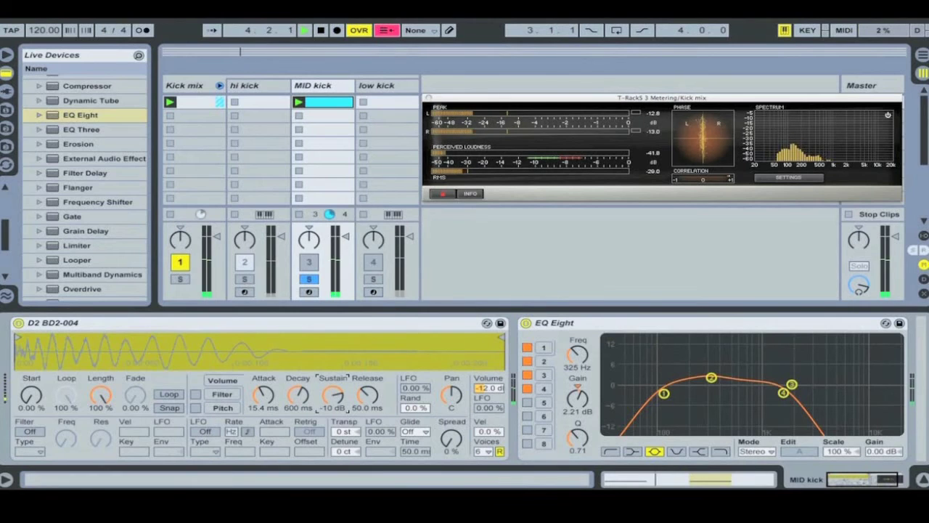
left_click_drag(367, 395, 354, 408)
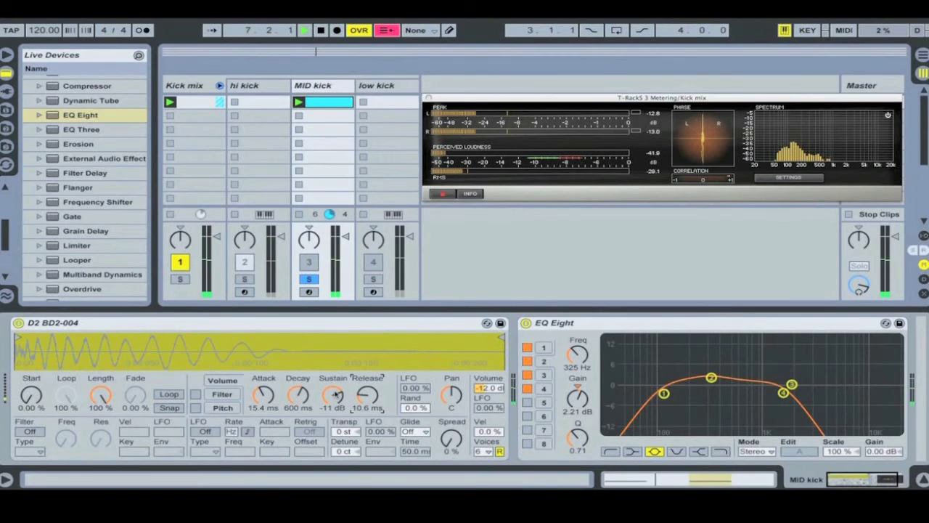
left_click_drag(367, 395, 381, 412)
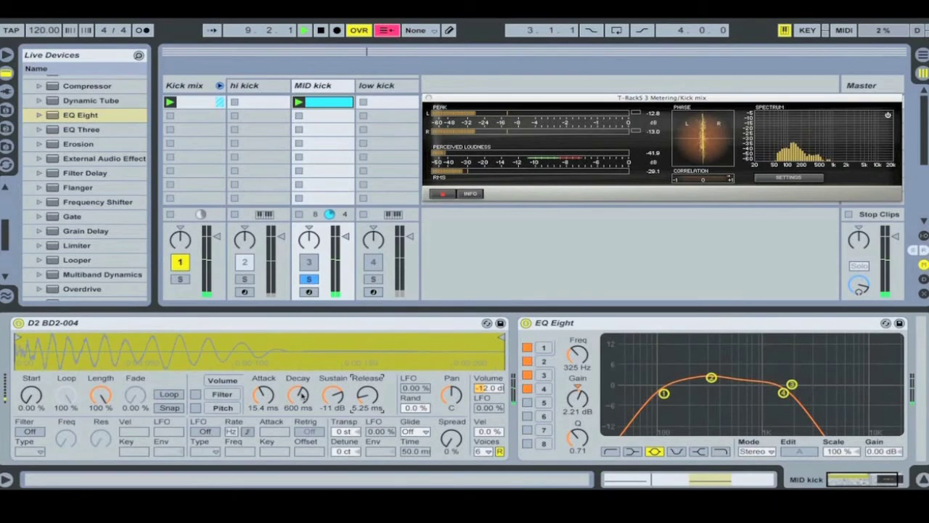
left_click_drag(300, 396, 300, 410)
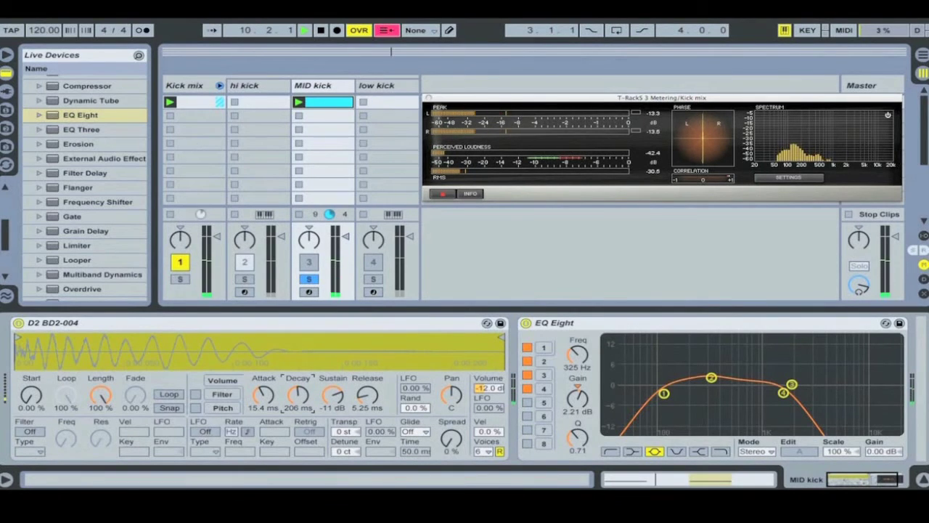
left_click_drag(298, 396, 333, 400)
left_click(333, 394)
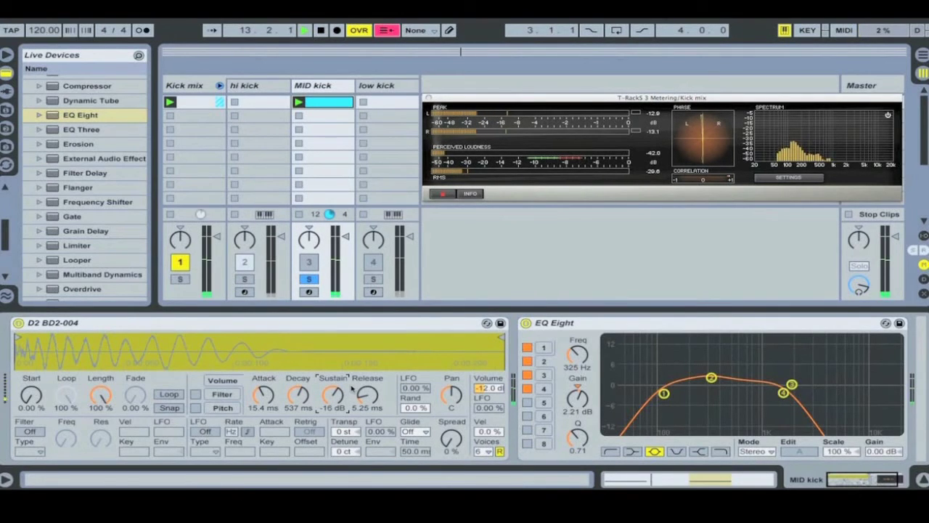
key("space")
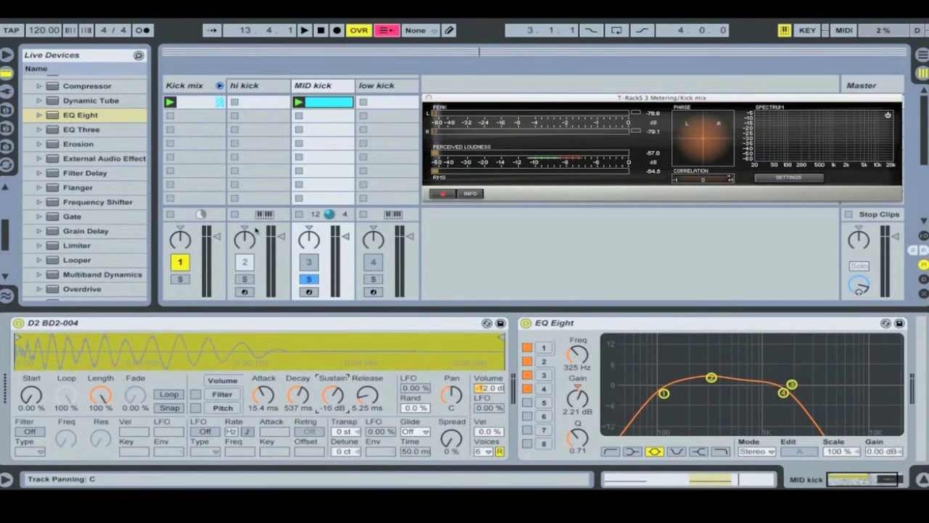
Step: Solo the low kick, add EQ Eight and low-cut band 1 at about 85.6 Hz
left_click(373, 279)
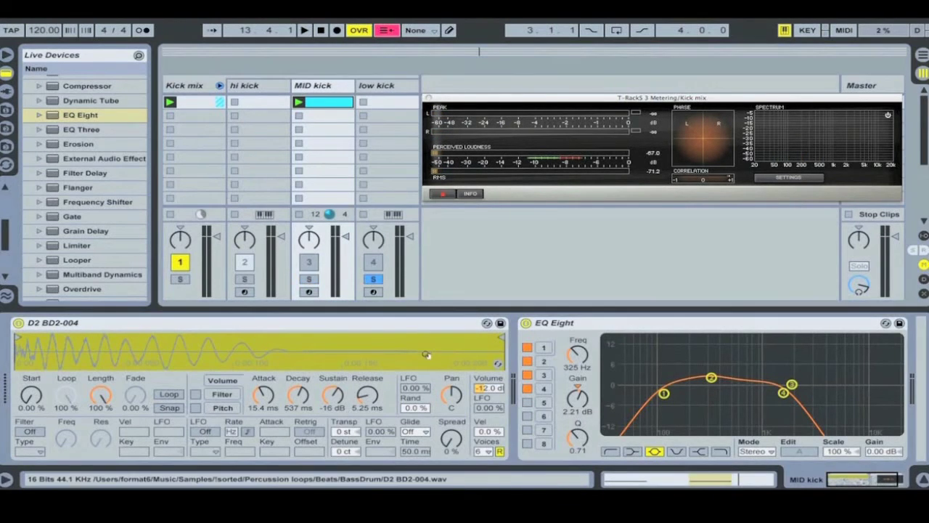
key("space")
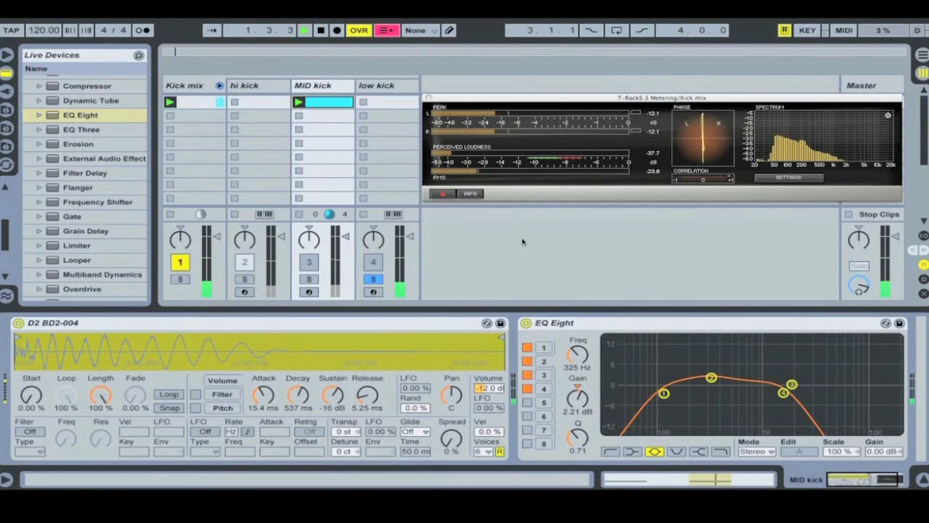
left_click(411, 102)
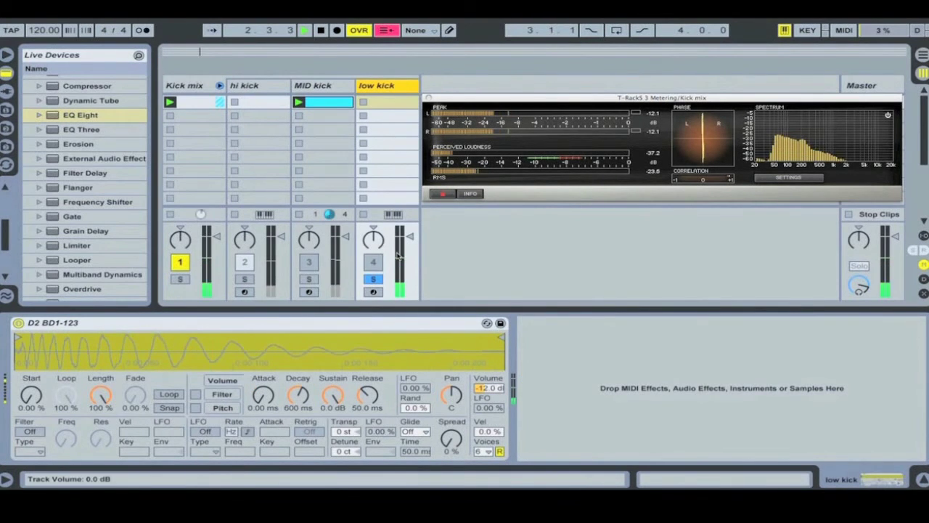
left_click_drag(80, 114, 593, 368)
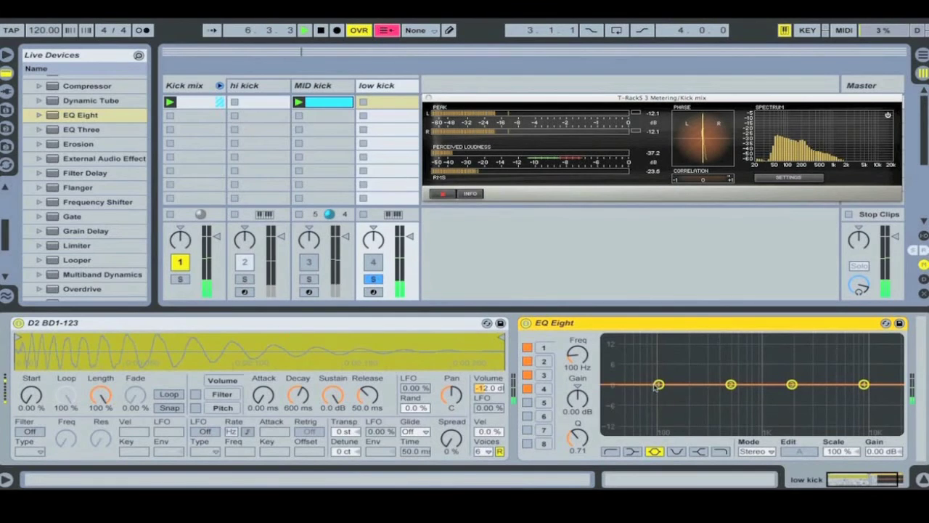
left_click(608, 452)
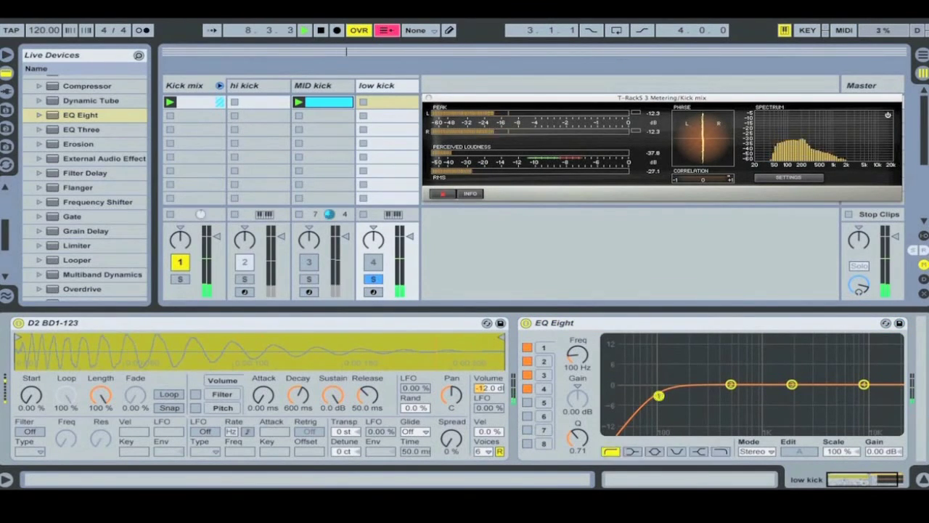
left_click_drag(658, 395, 652, 395)
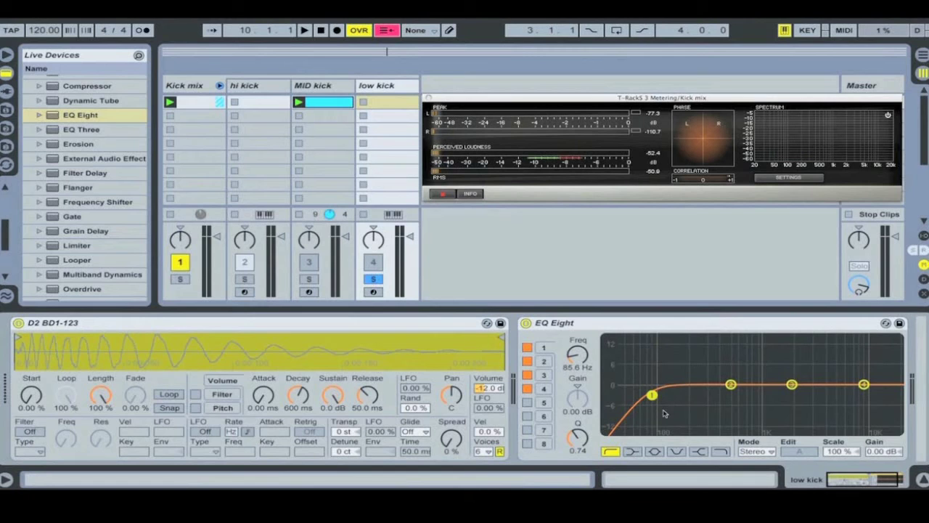
Step: Turn EQ band 4 into a high cut and pull it down to about 184 Hz
key("space")
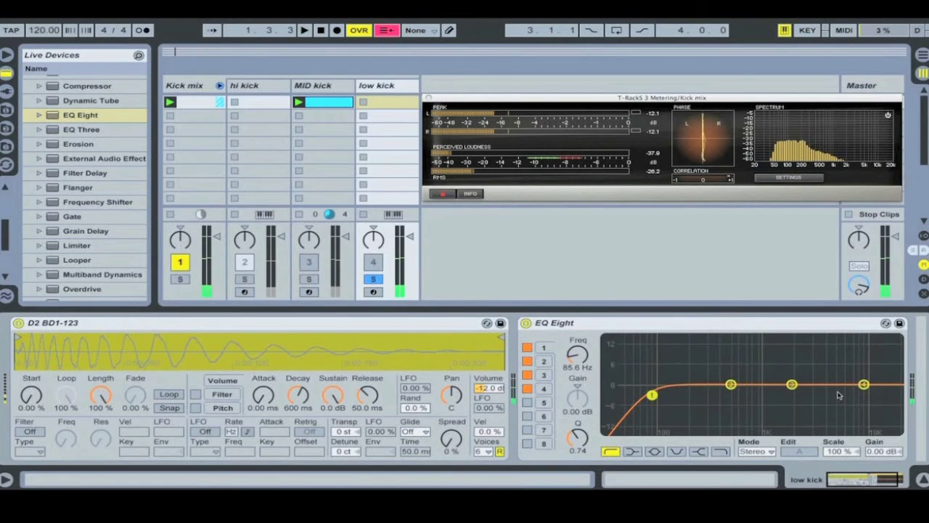
left_click(865, 384)
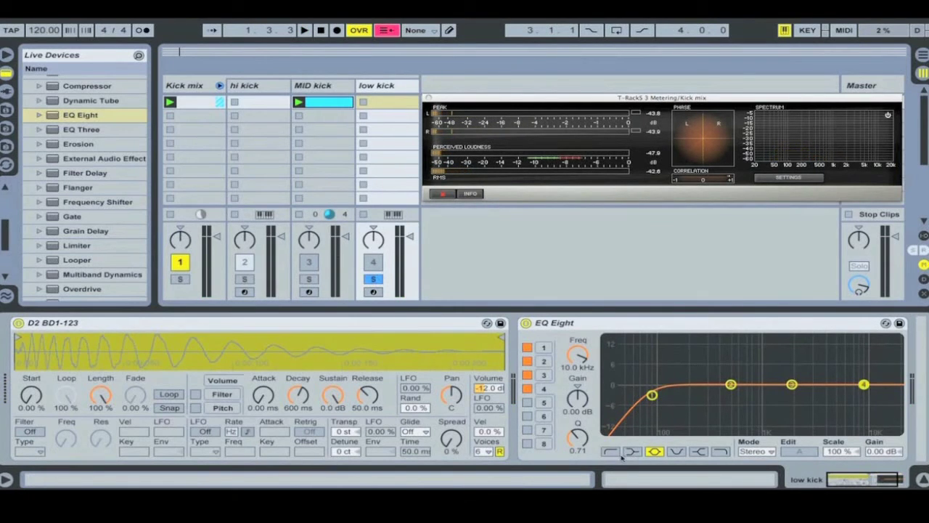
left_click(724, 451)
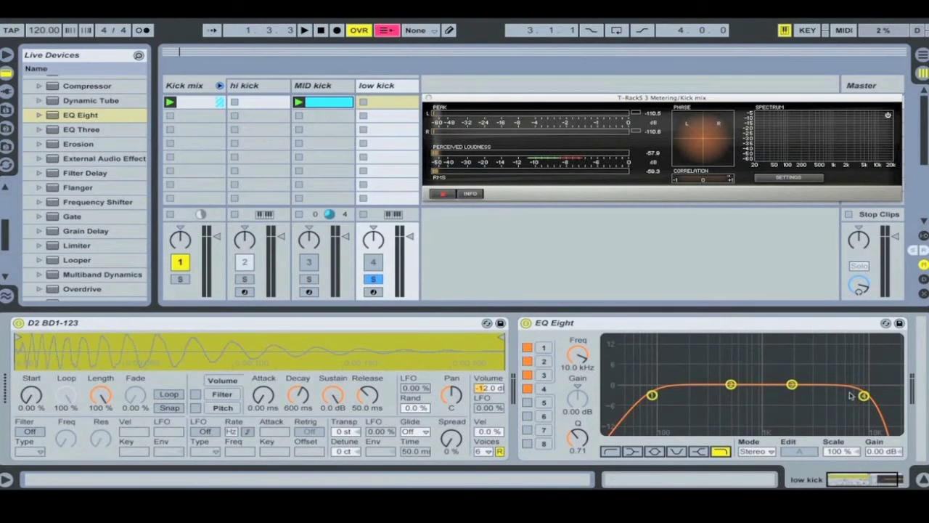
left_click_drag(865, 397, 673, 379)
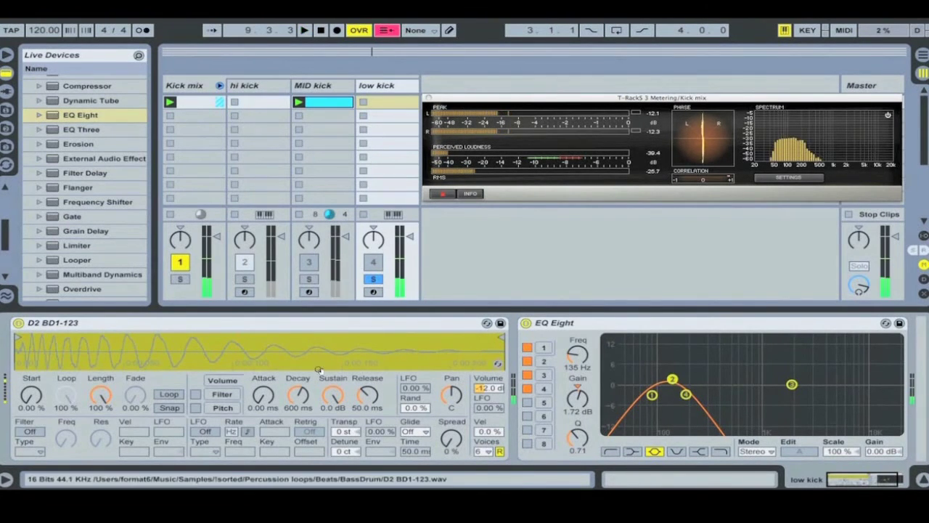
Step: Lengthen the low kick sample's attack and solo the MID kick alongside it
key("space")
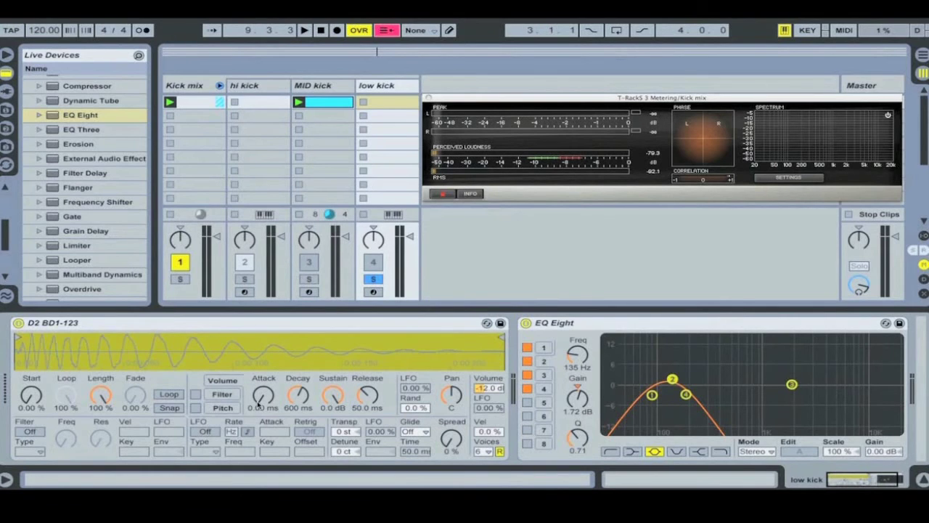
key("space")
left_click_drag(260, 401, 279, 392)
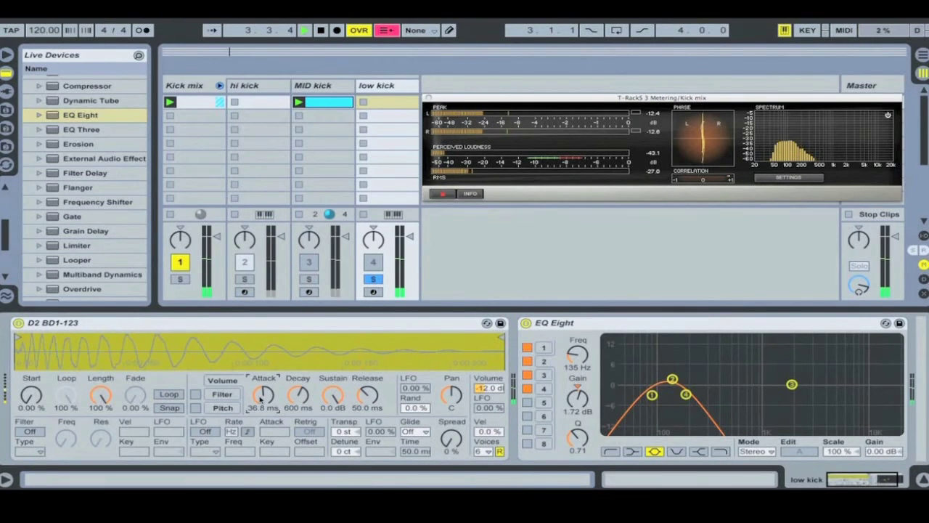
key("space")
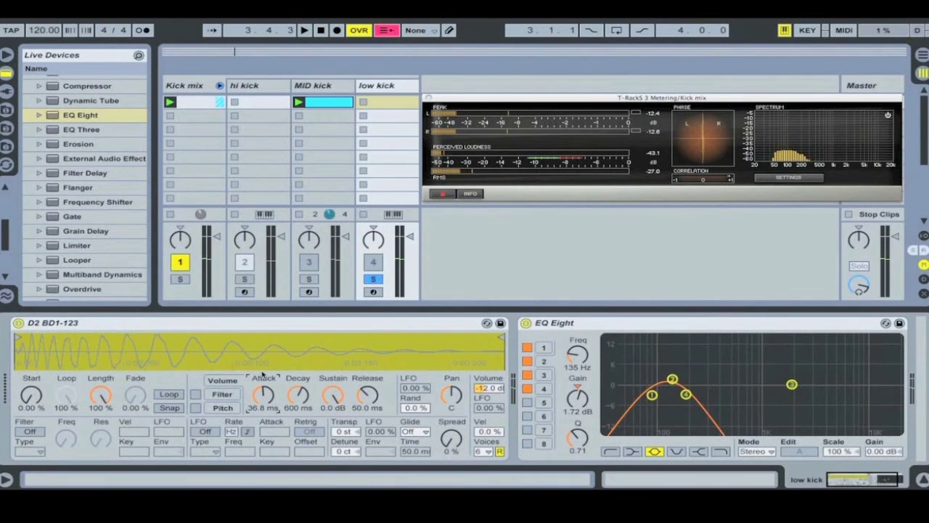
left_click(309, 279)
key("space")
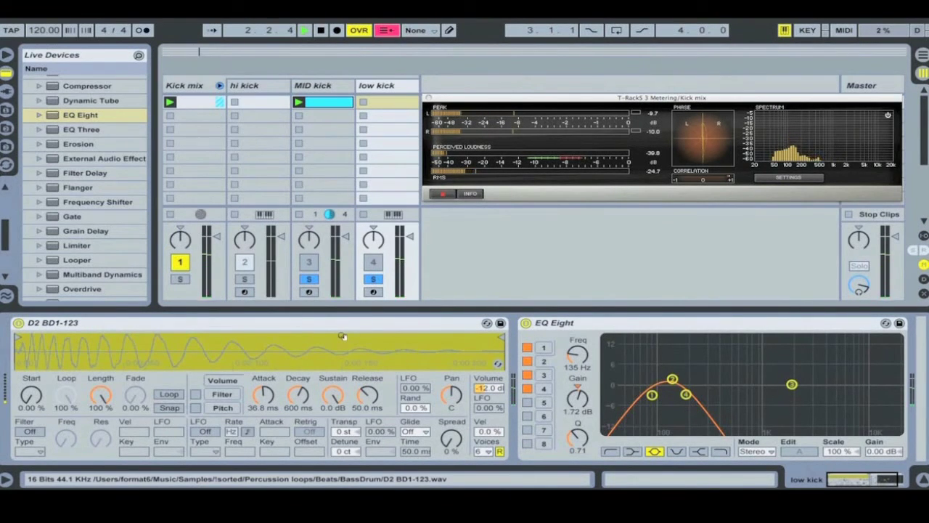
Step: Settle the low kick's attack at 15.4 ms and also solo the hi kick
key("space")
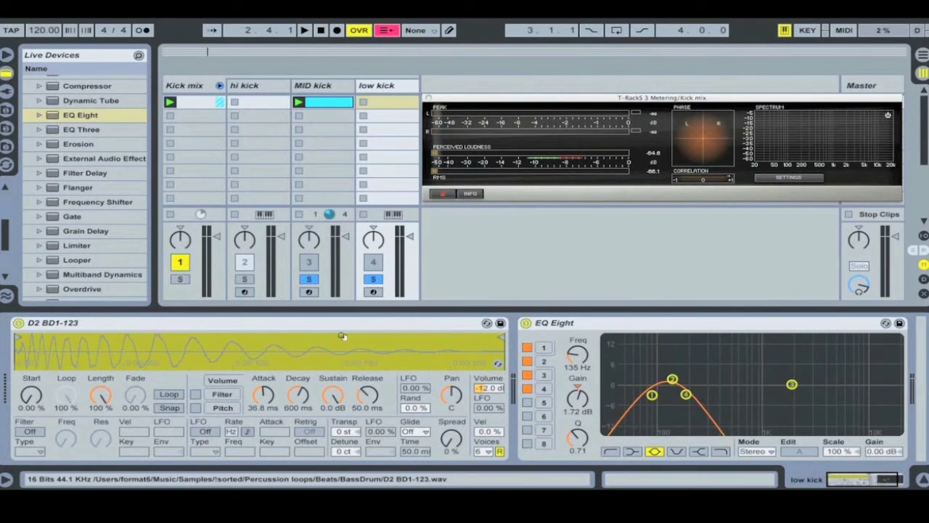
key("space")
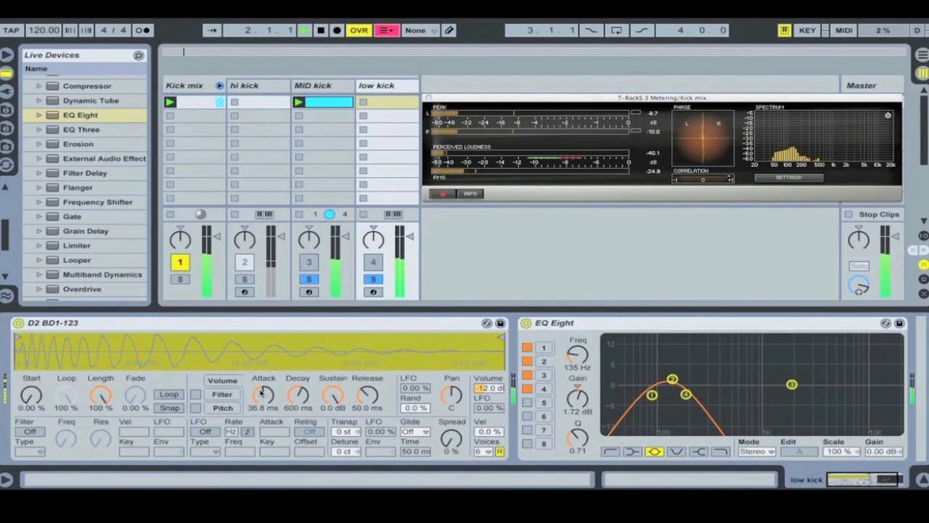
left_click_drag(263, 394, 263, 413)
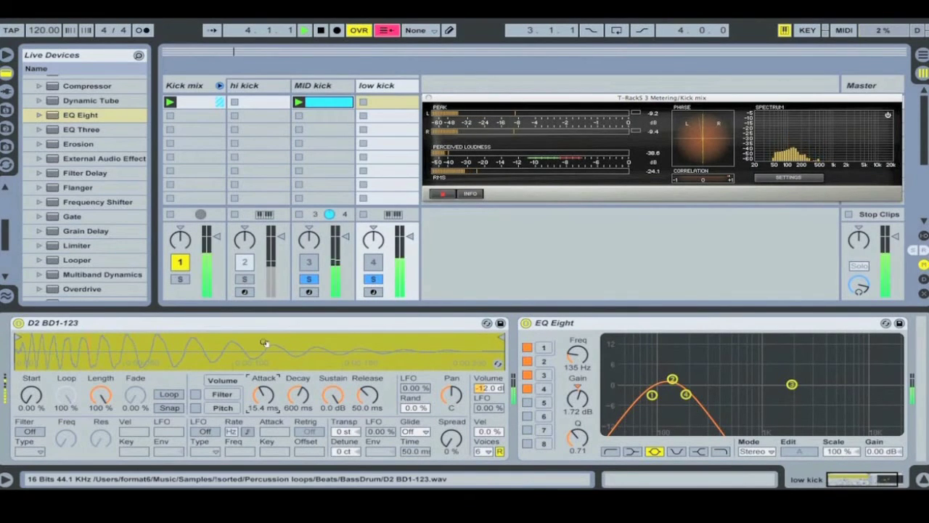
key("space")
left_click(248, 280)
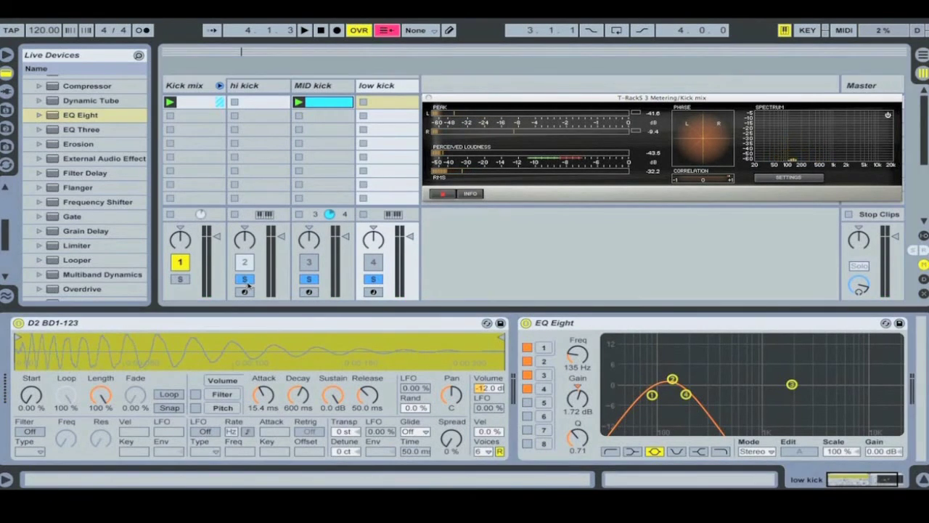
key("space")
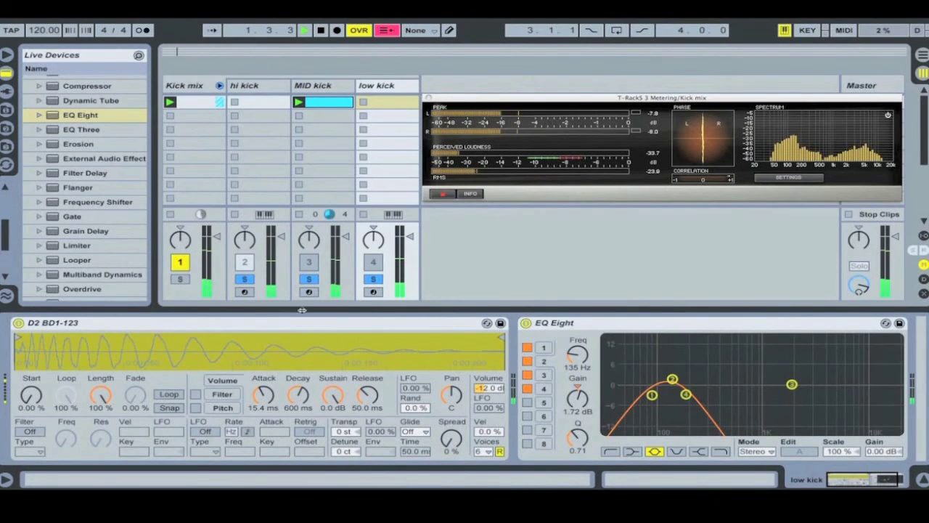
Step: Set hi kick to −9 dB, low kick to −4.4 dB and MID kick to about −6.5 dB
key("space")
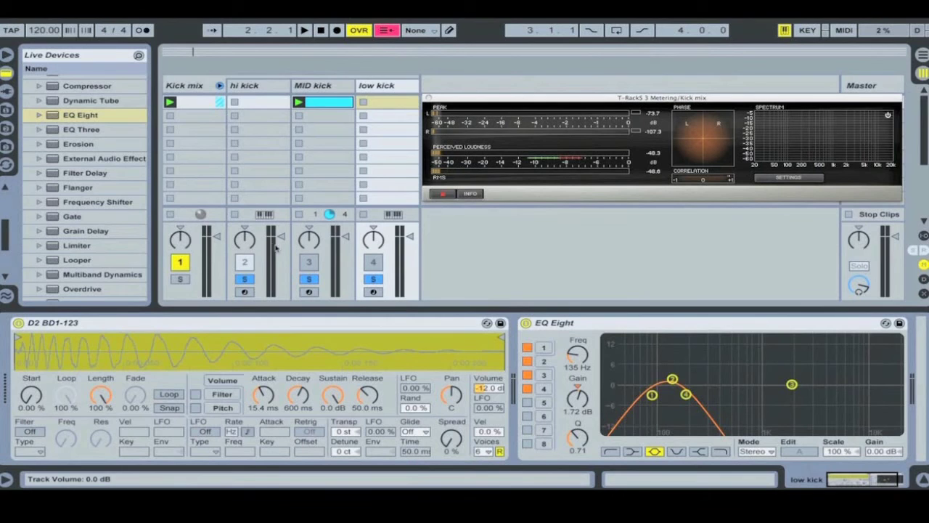
key("space")
left_click_drag(282, 239, 281, 251)
key("space")
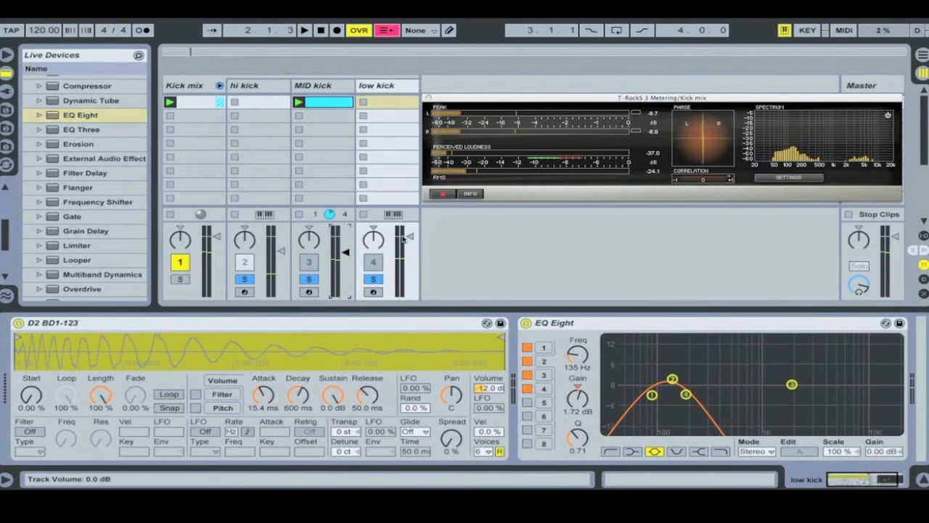
left_click_drag(411, 241, 411, 253)
key("space")
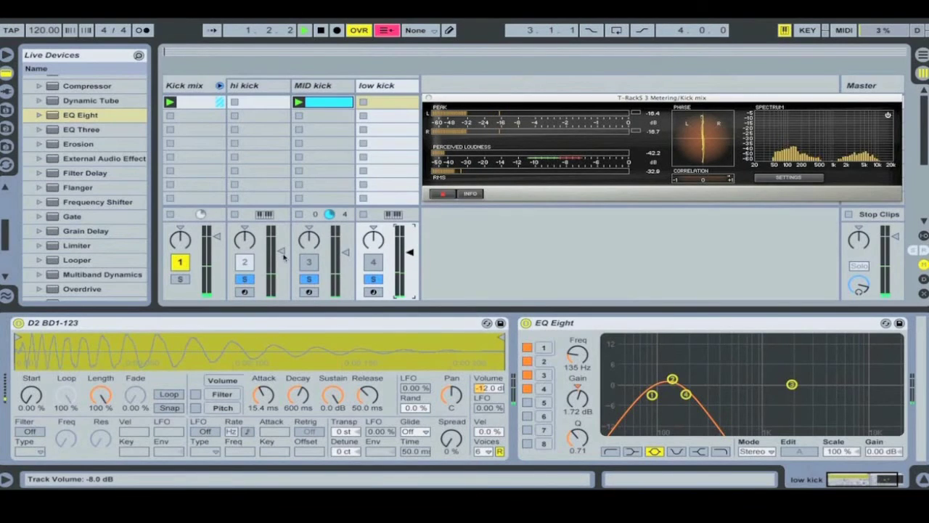
left_click_drag(283, 252, 282, 254)
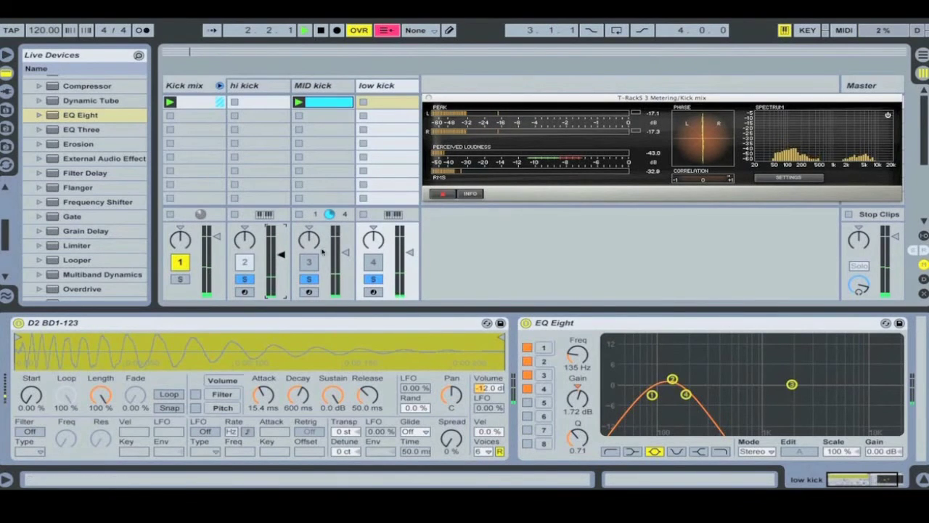
left_click_drag(408, 252, 408, 243)
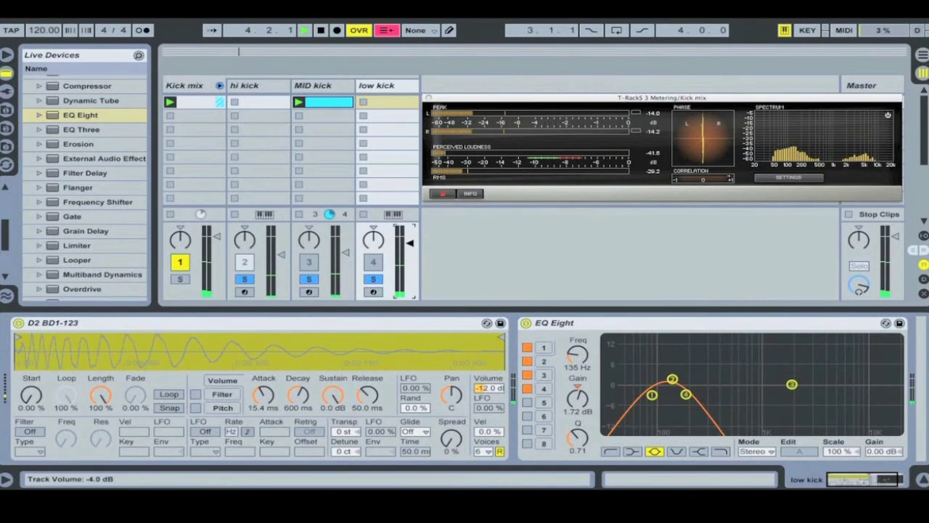
left_click(349, 249)
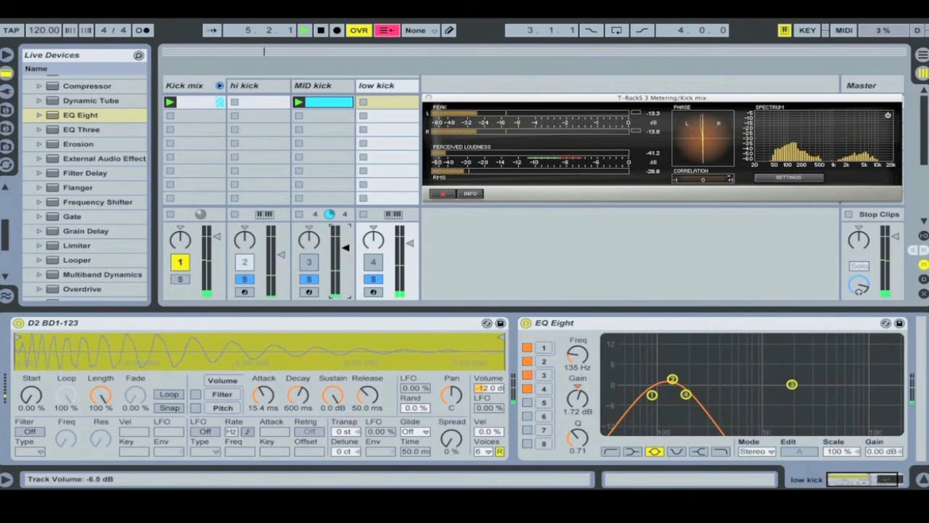
key("space")
key("Left")
key("Left")
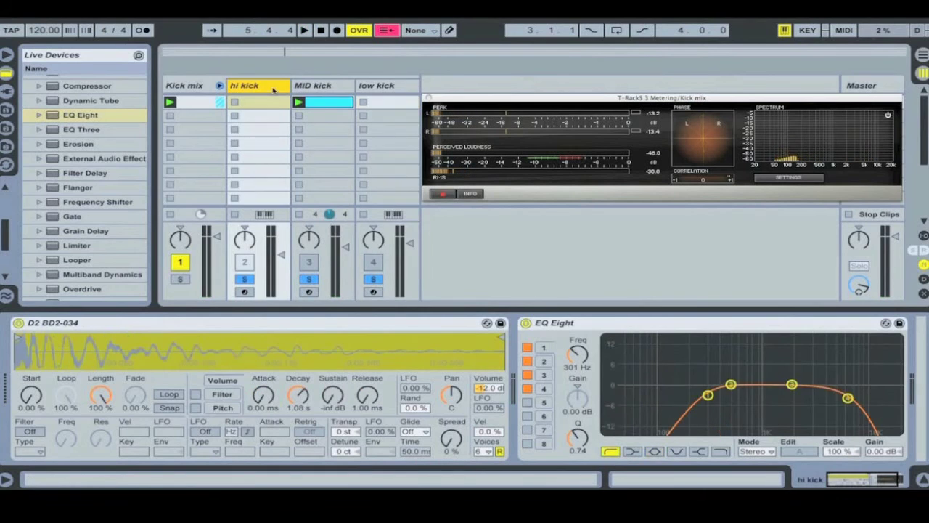
Step: Solo the hi kick and lower its EQ Eight high cut to about 3.46 kHz
left_click(254, 279)
key("space")
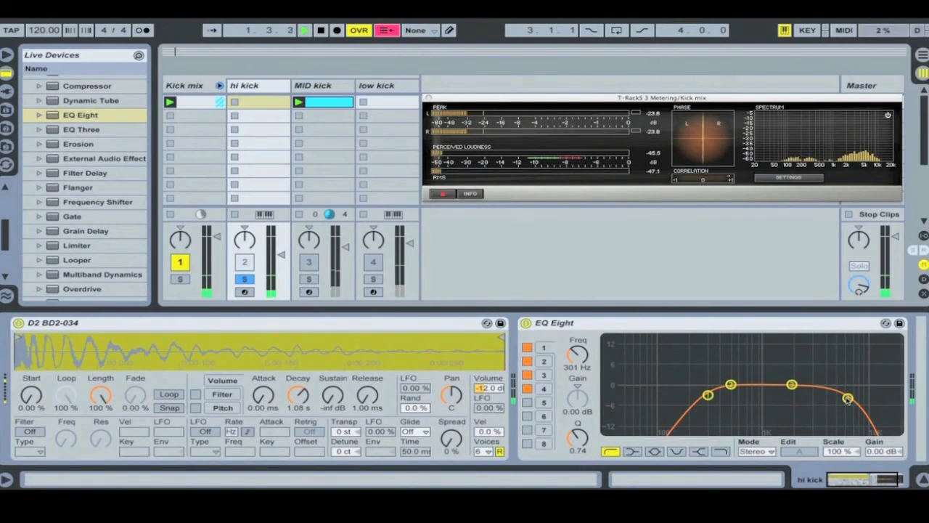
left_click_drag(847, 398, 816, 395)
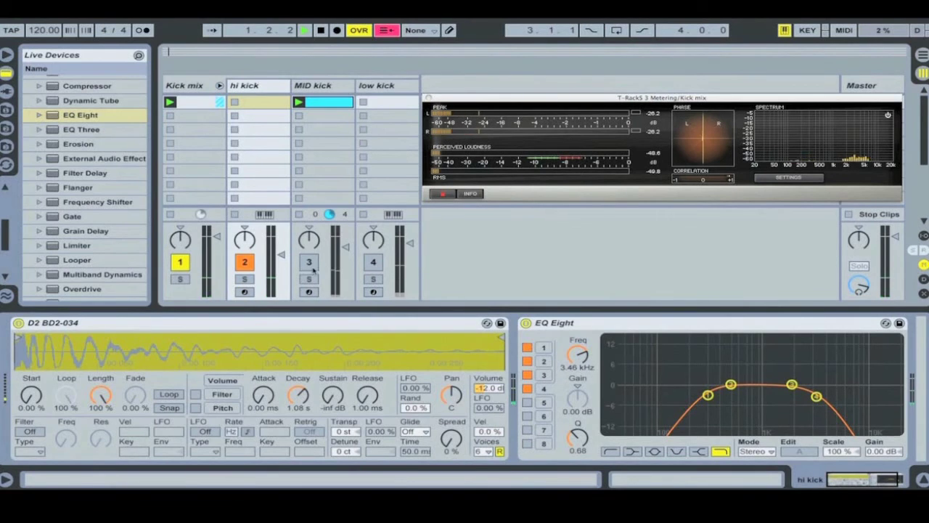
Step: Bring the MID and low kicks back into the mix and set low kick to −5.2 dB
left_click(310, 264)
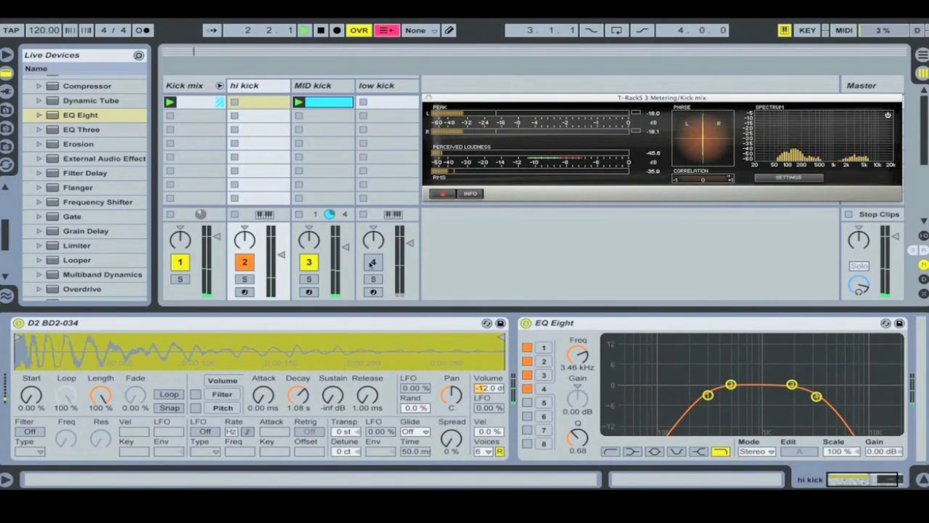
left_click(373, 263)
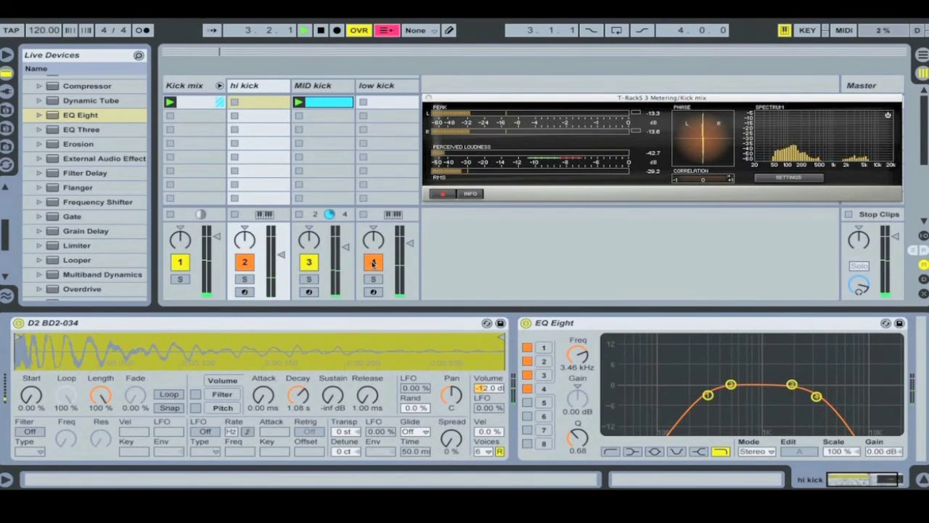
left_click_drag(410, 243, 410, 245)
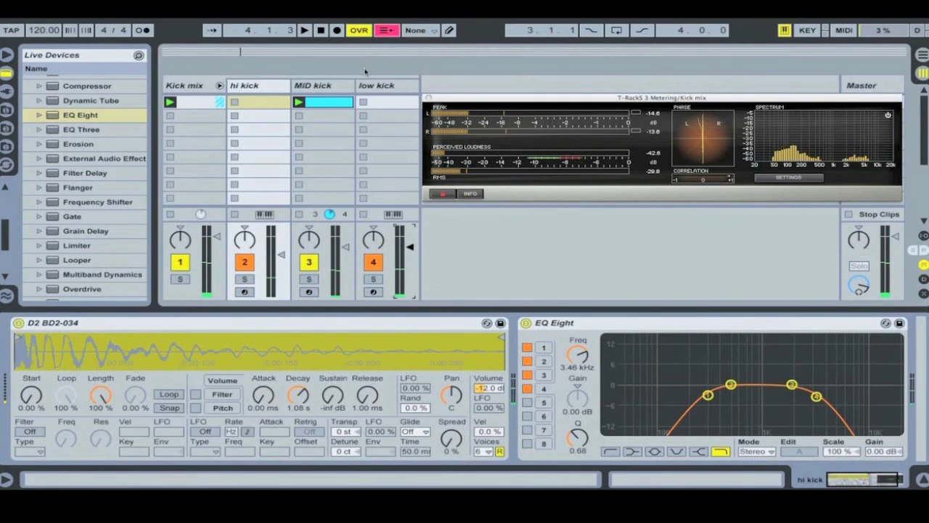
Step: Show the low kick's devices and audition it, briefly soloing then unsoloing it
left_click(378, 88)
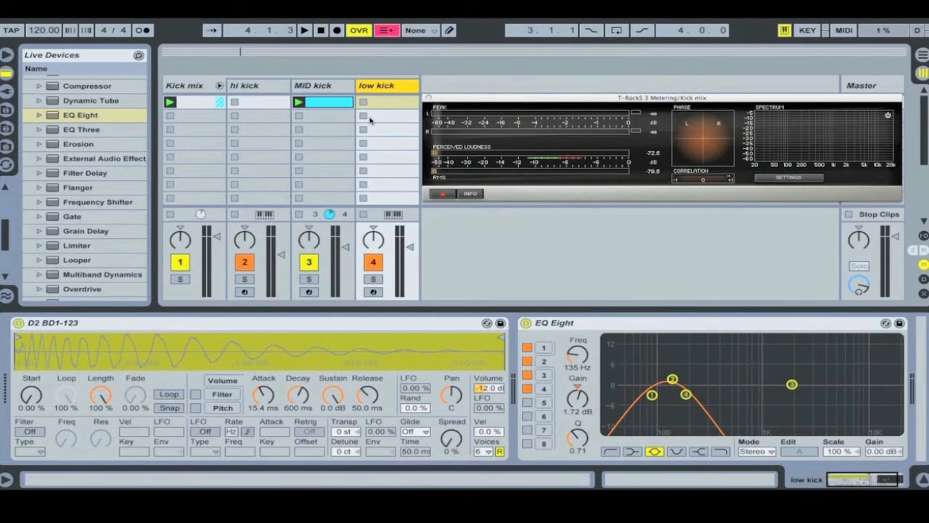
key("space")
left_click(374, 280)
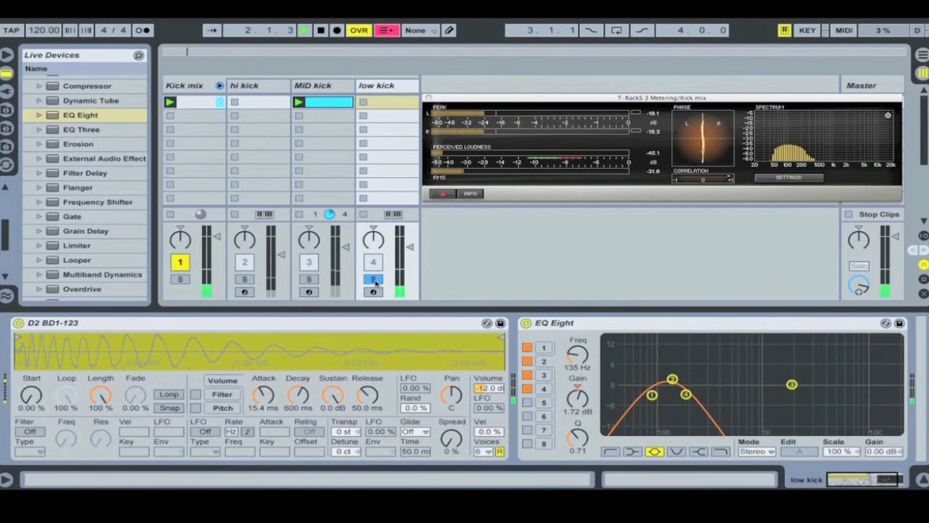
left_click(374, 280)
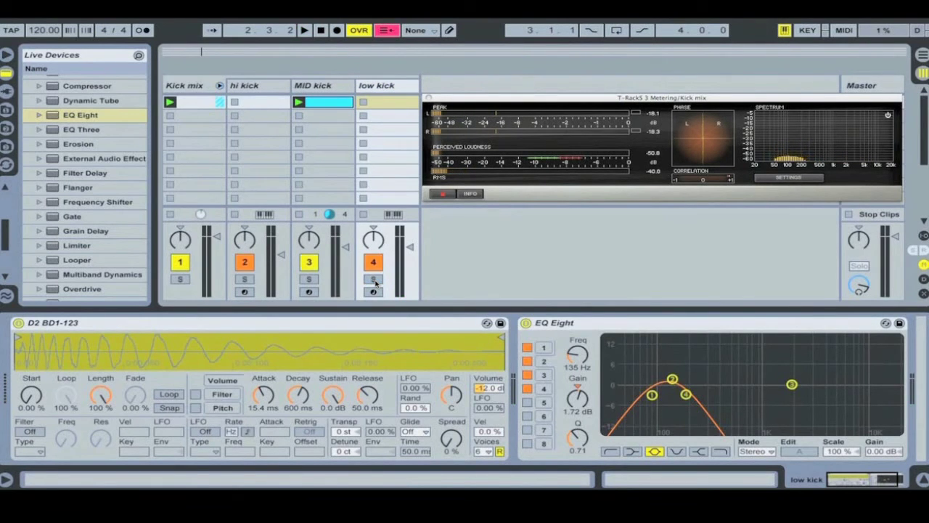
key("space")
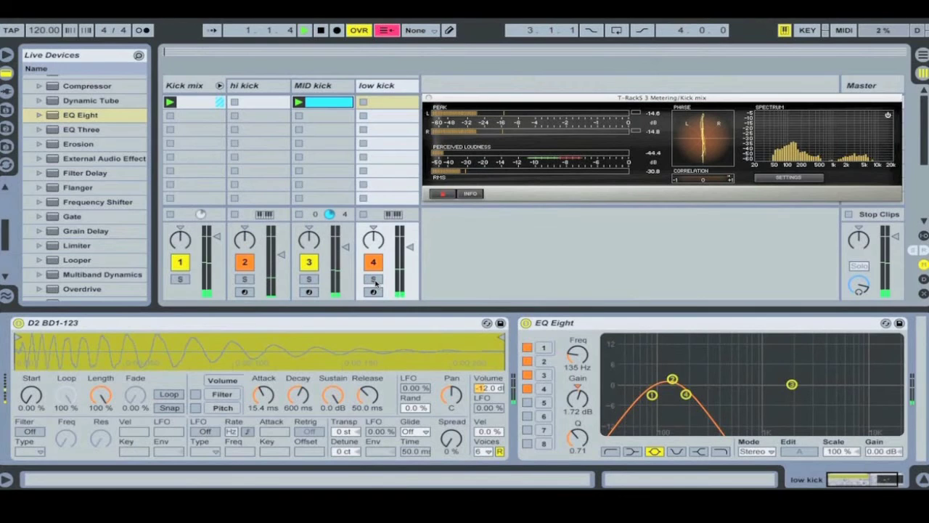
key("space")
Step: Set the BD1-123 sample's transpose to −2 semitones while auditioning
left_click(348, 433)
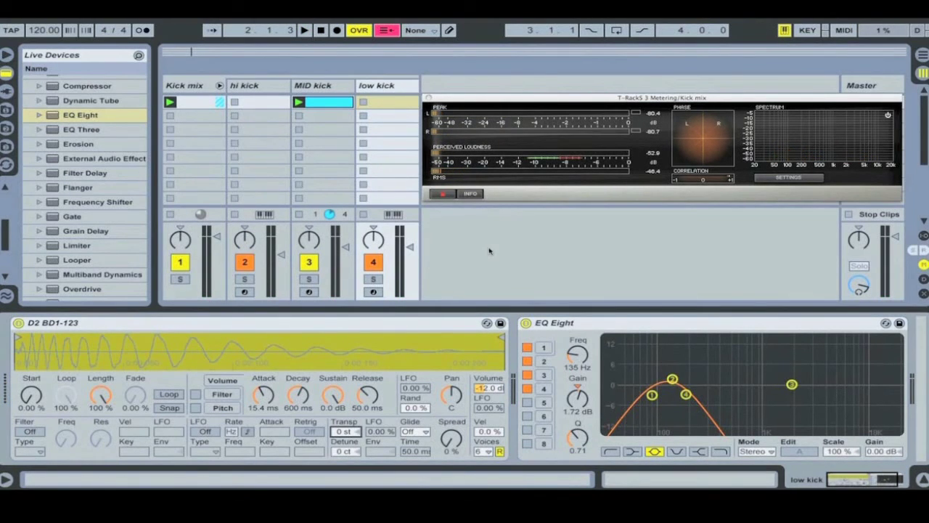
key("Down")
key("space")
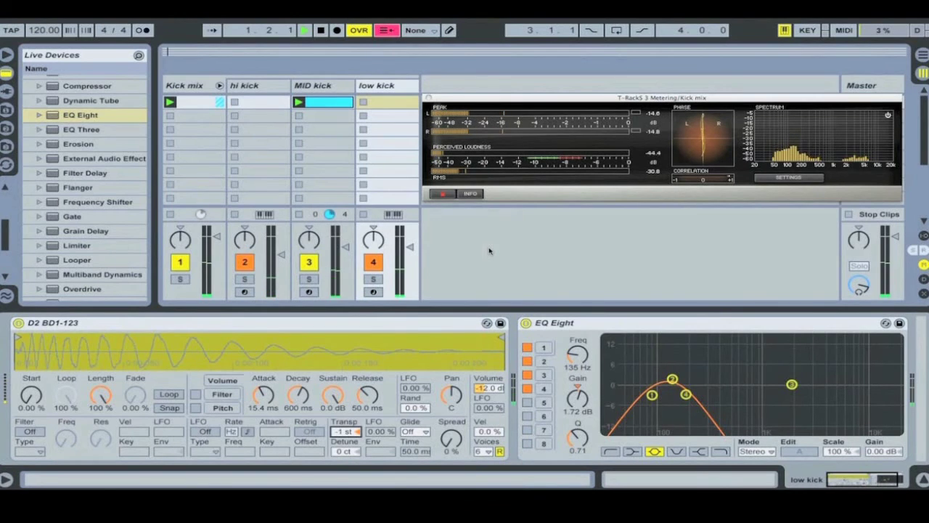
key("Down")
key("Down")
key("Up")
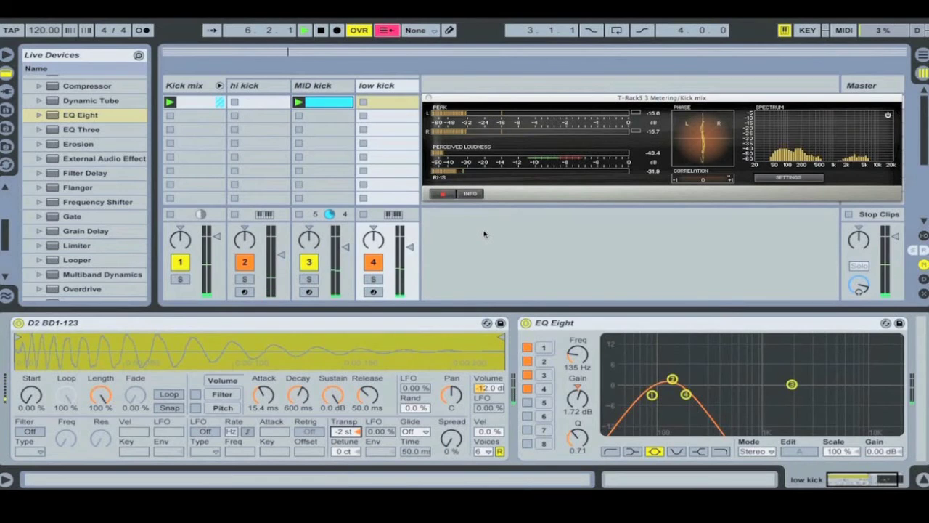
key("space")
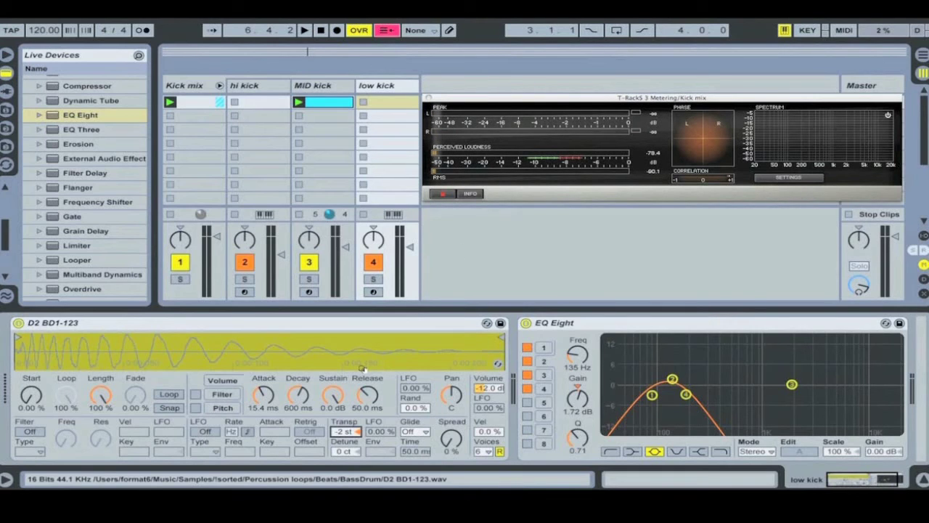
key("space")
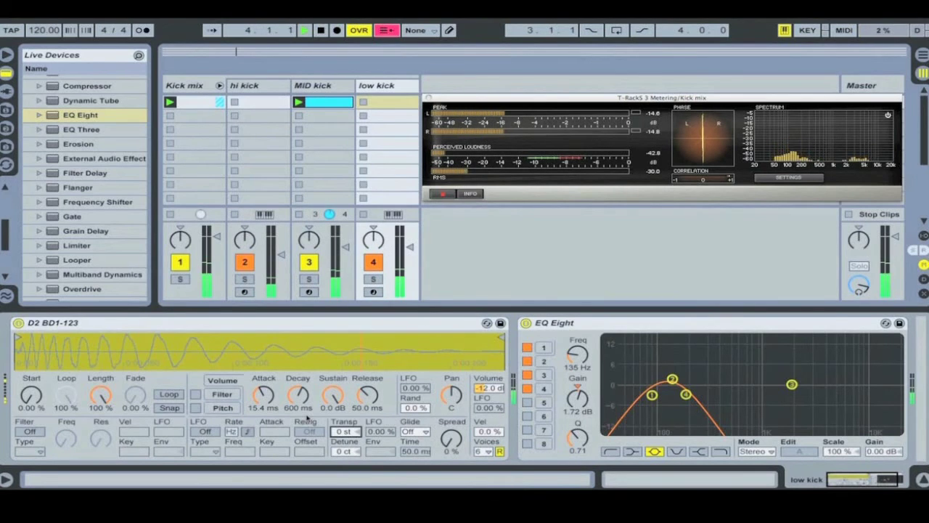
key("Down")
key("Down")
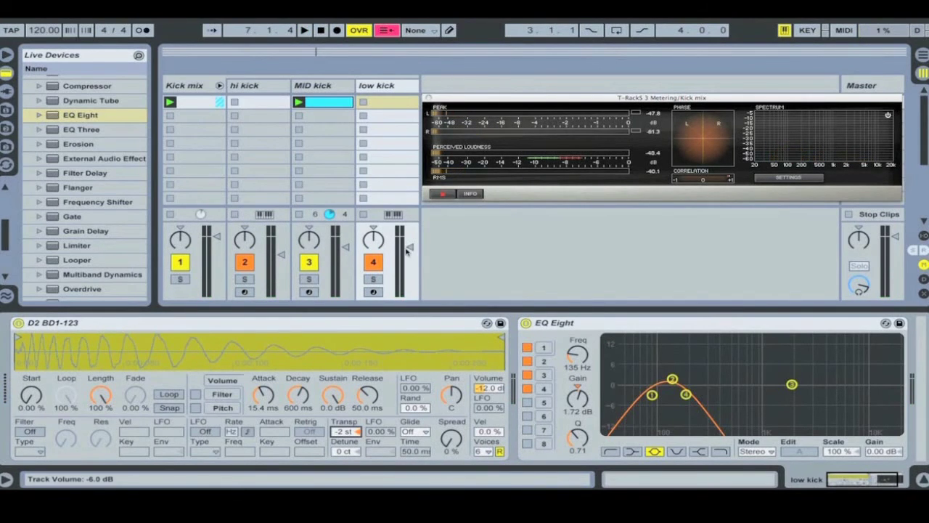
Step: Move the low kick EQ's band 1 to about 73 Hz, raise low kick to −6 dB, and fine-tune hi kick's volume
key("space")
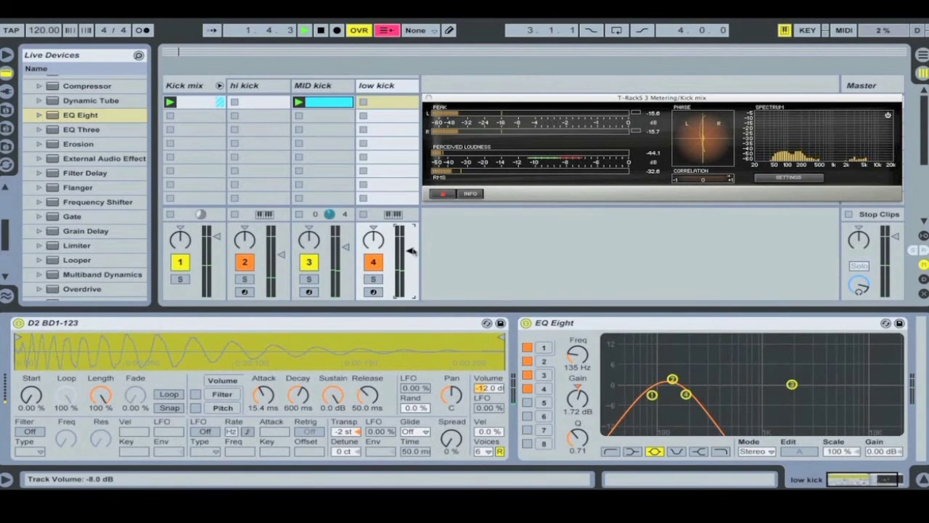
left_click_drag(651, 398, 644, 393)
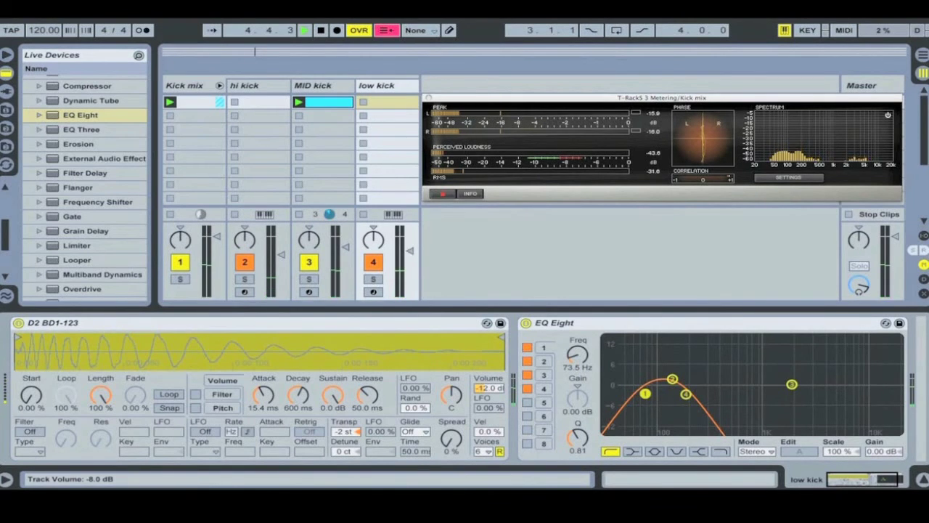
left_click_drag(409, 250, 409, 245)
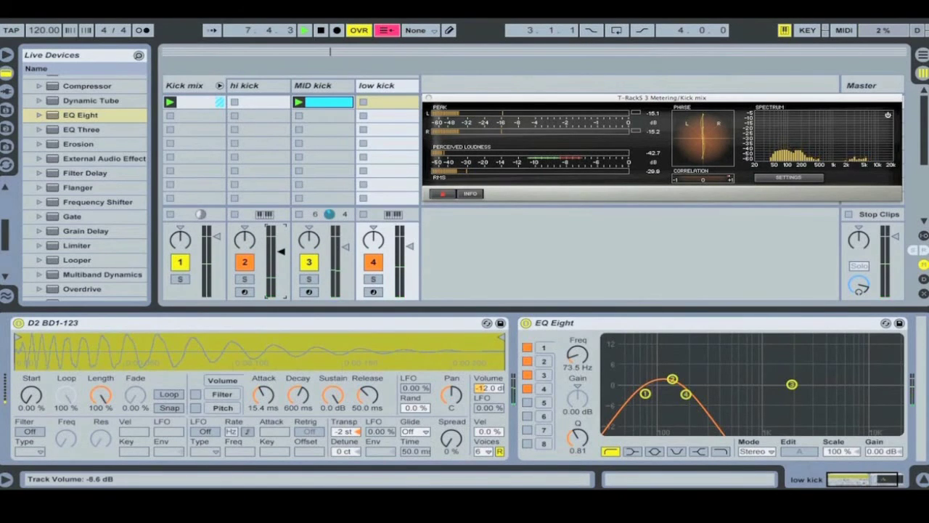
left_click_drag(281, 251, 281, 250)
left_click_drag(281, 247, 281, 249)
Step: Add the T-RackS 3 Vint Comp 670 plug-in to the Kick mix group track
left_click(192, 86)
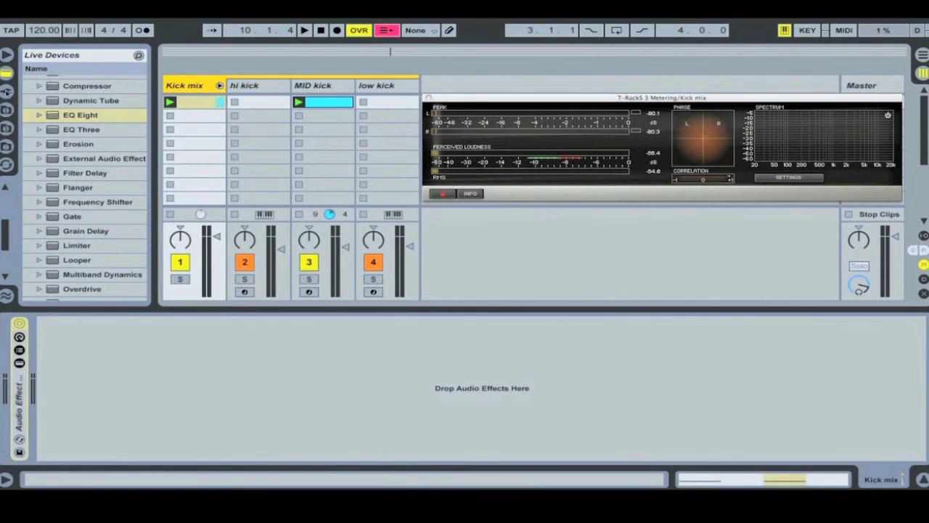
left_click(6, 91)
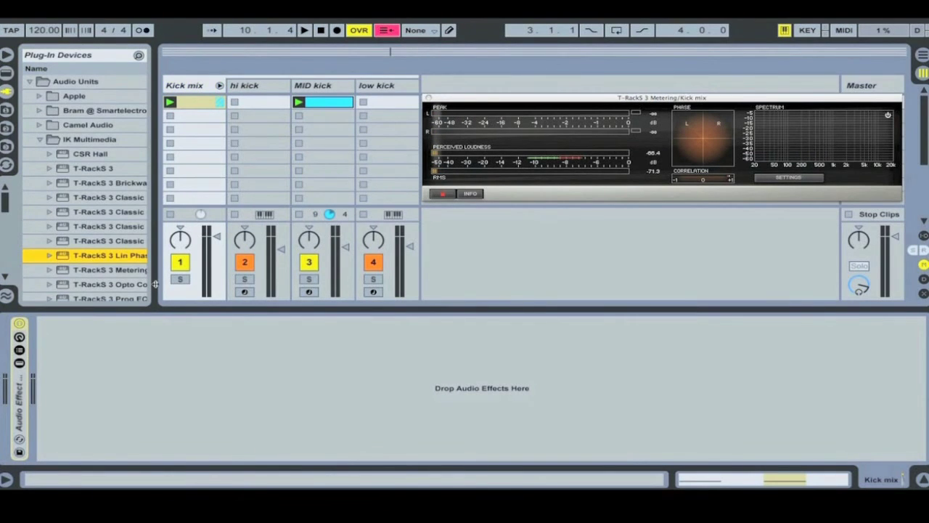
left_click_drag(155, 284, 193, 283)
scroll(152, 250, "down", 1)
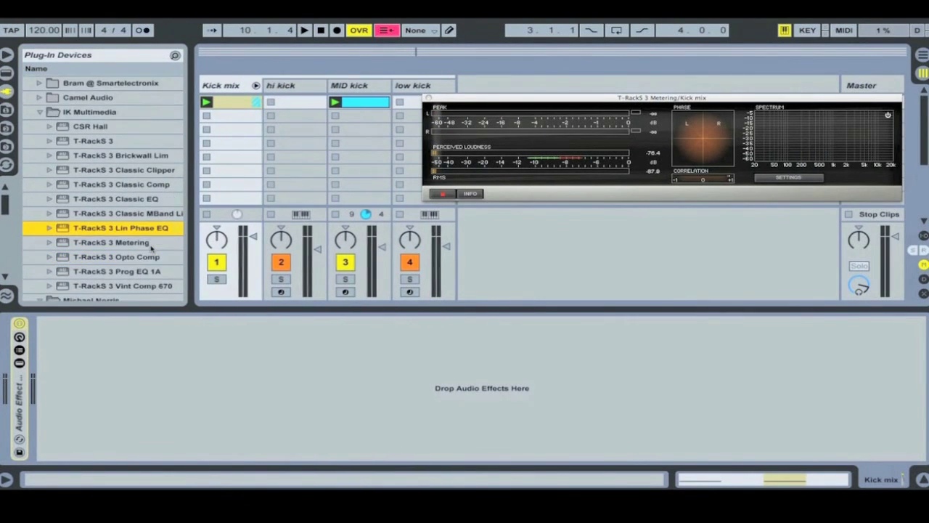
left_click(75, 286)
left_click_drag(168, 296, 232, 390)
left_click_drag(676, 107, 469, 256)
Step: Raise the compressor's left and right input gains, linked thresholds, and output to 5.3 dB
left_click_drag(439, 321, 434, 301)
left_click_drag(422, 392, 425, 355)
left_click_drag(428, 311, 430, 299)
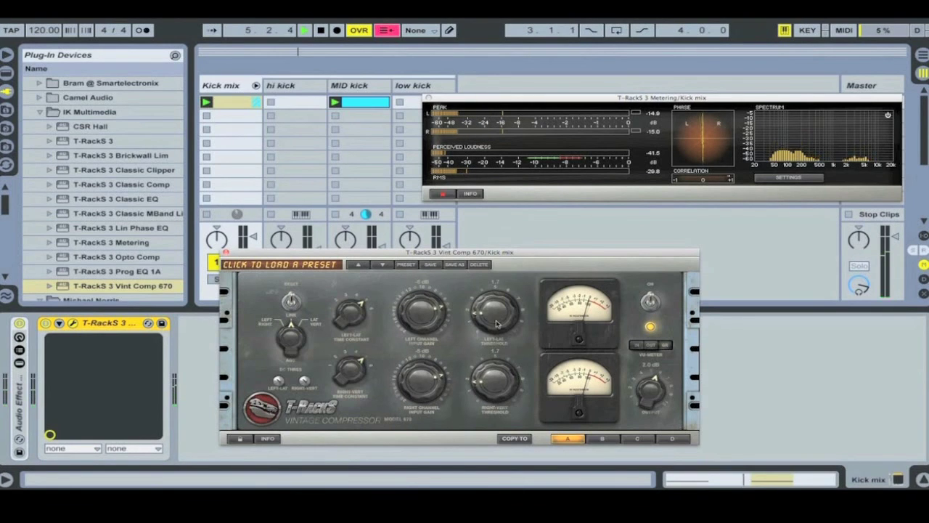
left_click_drag(503, 319, 519, 274)
left_click_drag(507, 318, 509, 310)
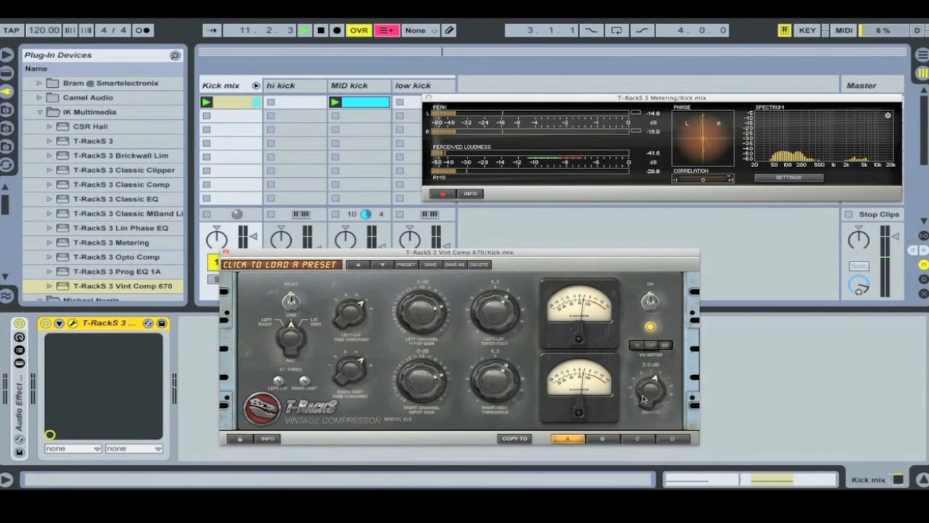
left_click_drag(643, 398, 652, 388)
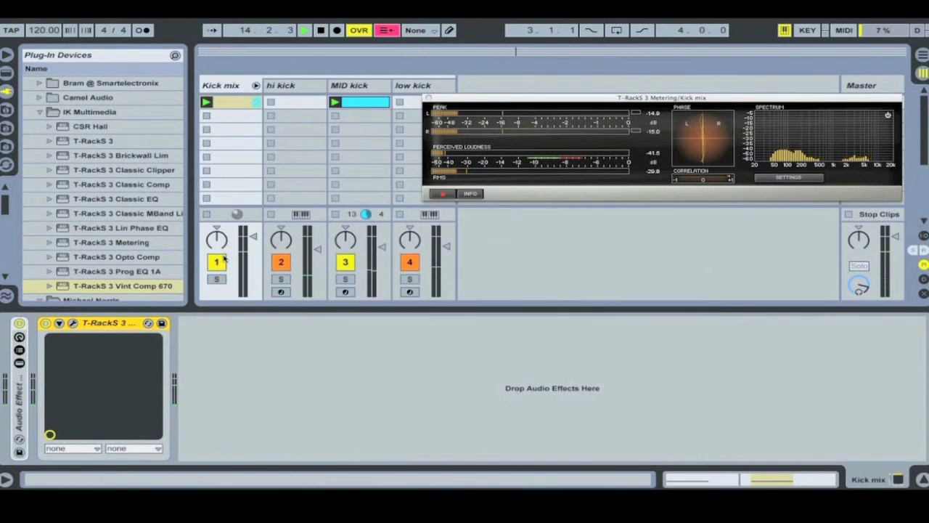
Step: Insert the CamelPhat plug-in before the Vint Comp 670 on Kick mix
left_click(225, 253)
scroll(82, 207, "down", 1)
scroll(82, 207, "down", 2)
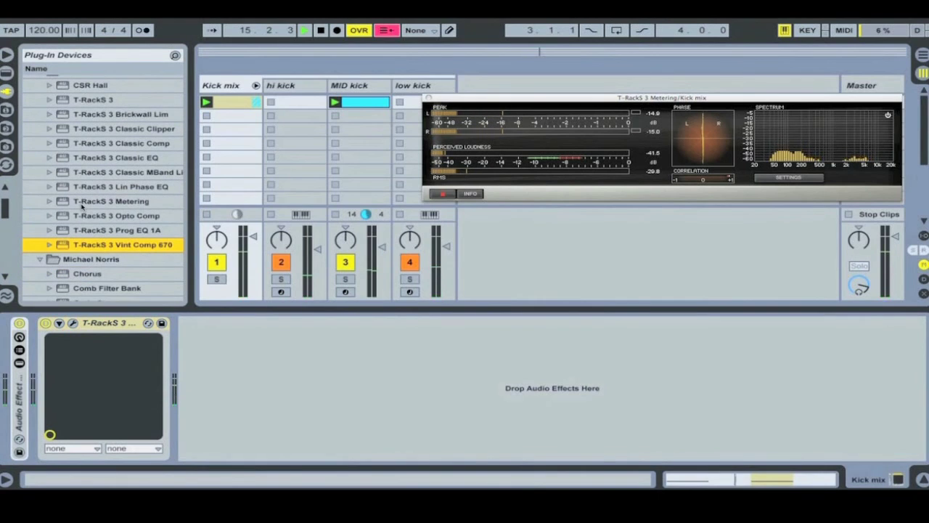
key("space")
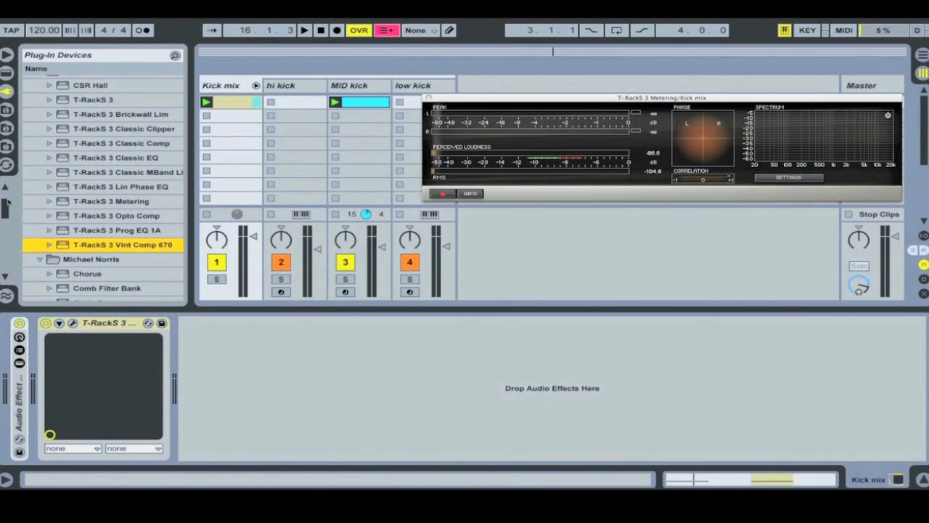
left_click(8, 74)
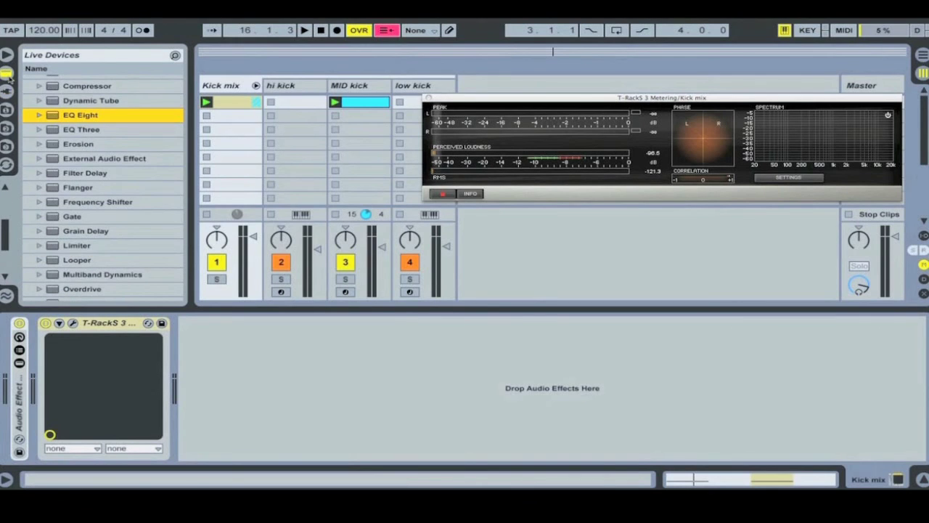
left_click(7, 91)
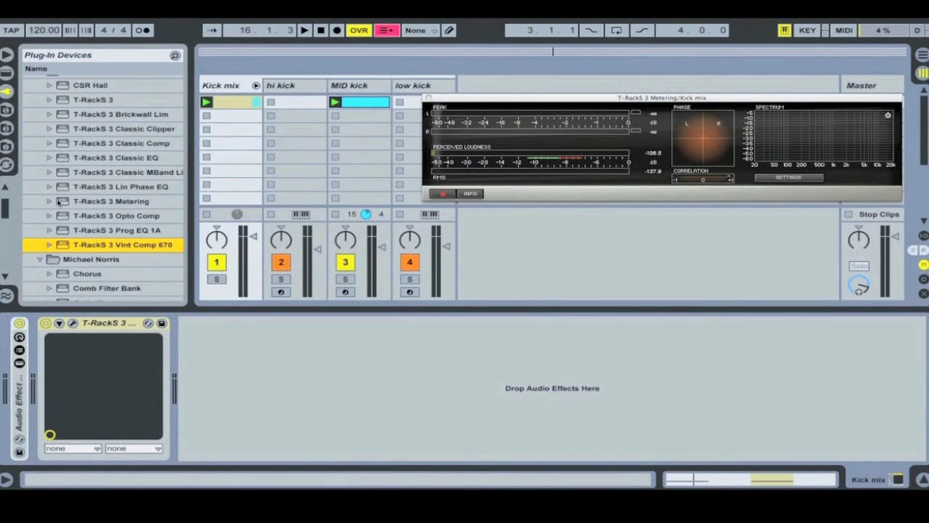
scroll(50, 226, "down", 4)
scroll(49, 210, "up", 2)
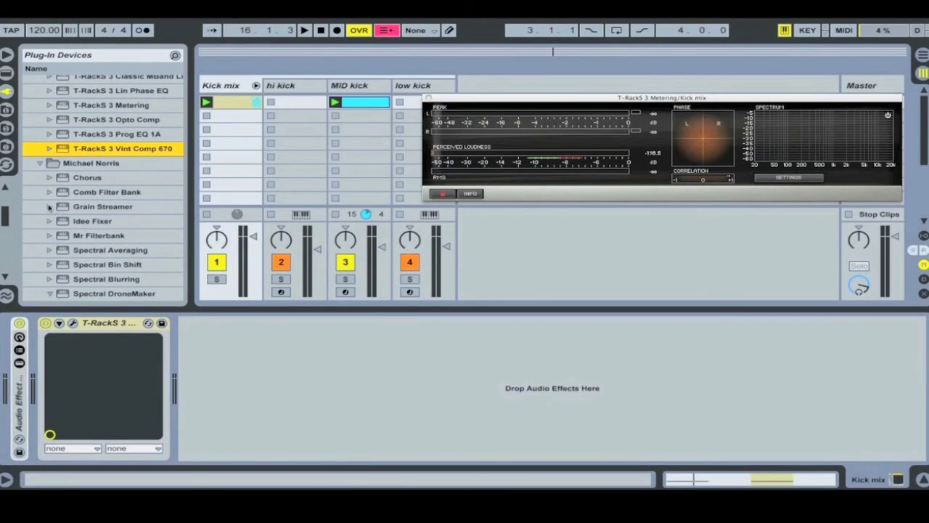
left_click(40, 165)
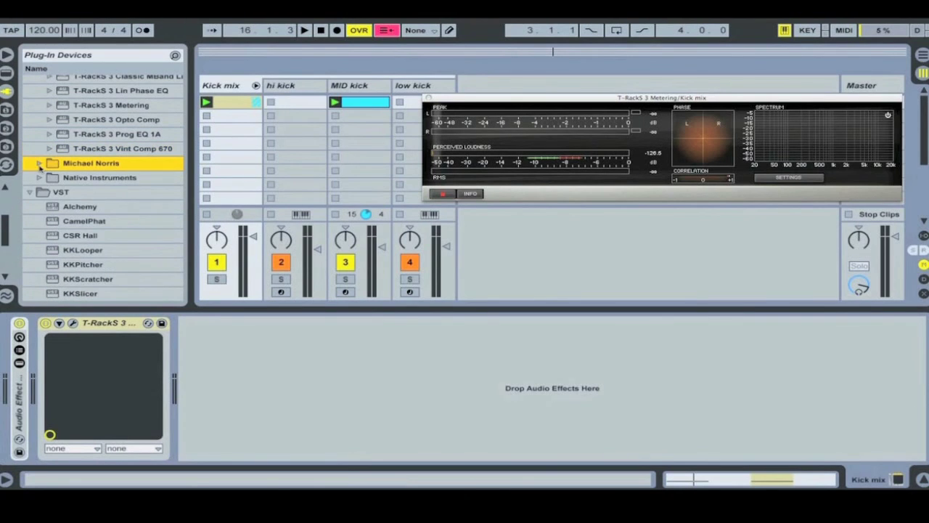
left_click(53, 224)
left_click_drag(51, 224, 75, 406)
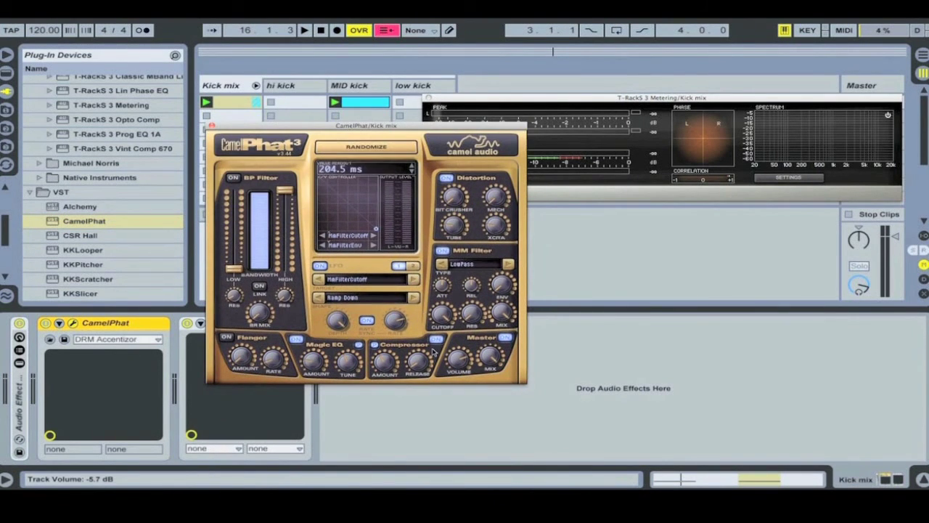
Step: Raise CamelPhat's Xcita to 25 % on the DRM Accentizor preset during playback
mouse_move(459, 206)
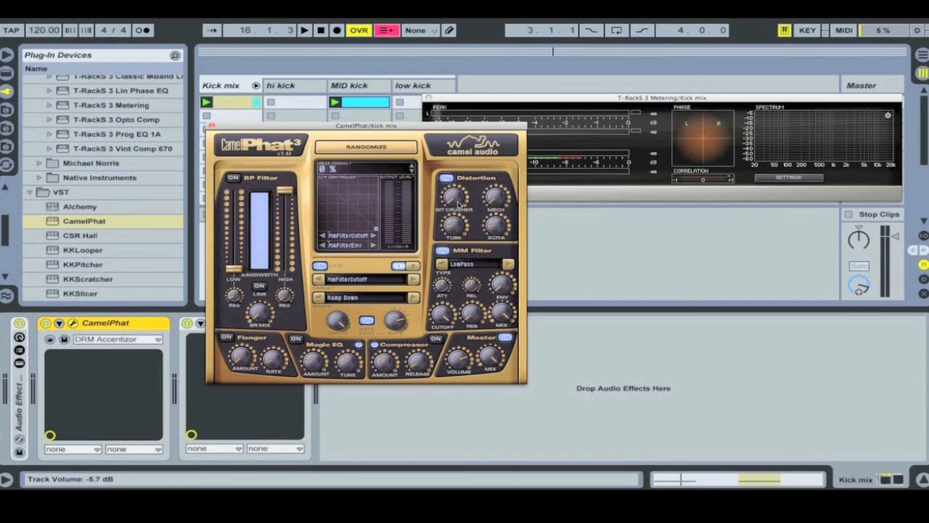
key("space")
mouse_move(433, 289)
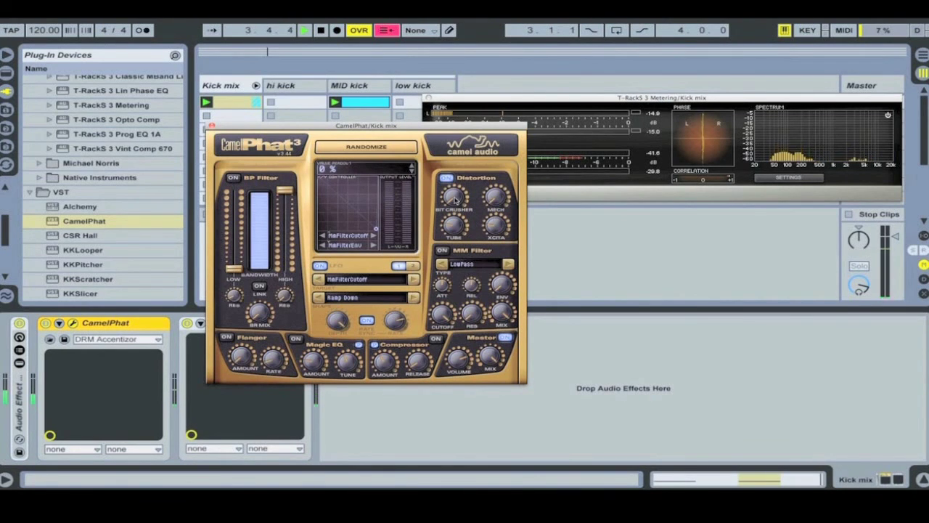
mouse_move(494, 219)
left_click_drag(494, 221, 495, 184)
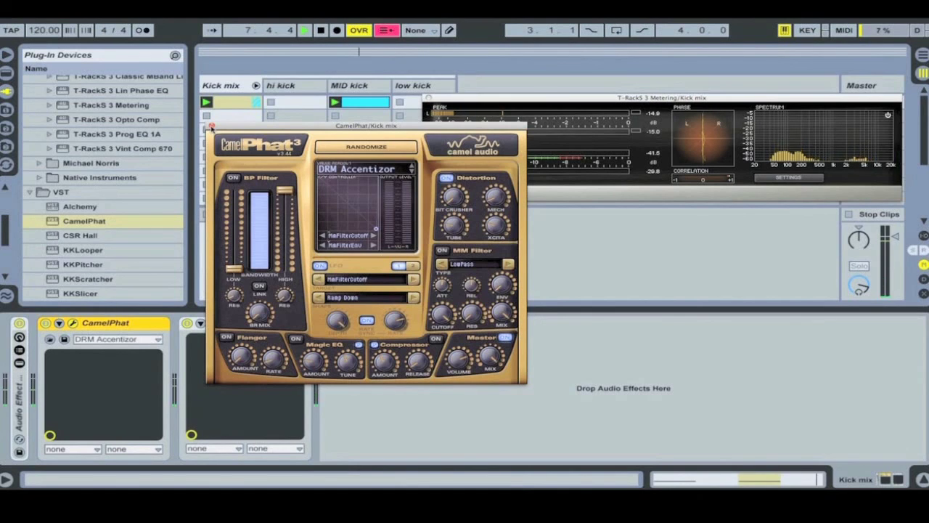
left_click(212, 128)
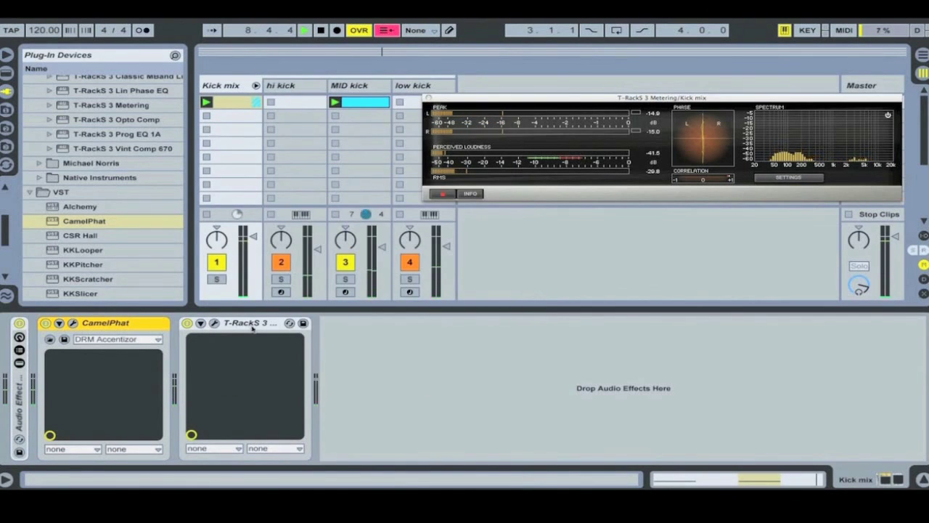